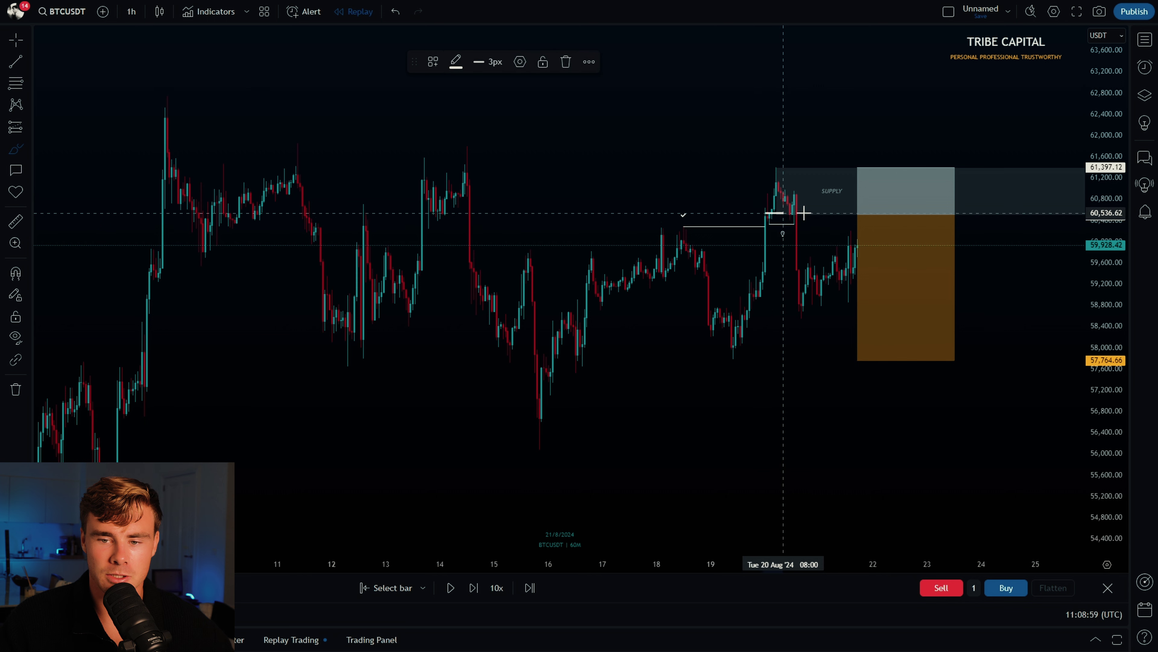
- Delete the brush mark beside the supply zone and sketch a freehand curve from the 18 August high that circles the supply swing
click(569, 62)
mouse_move(651, 230)
mouse_down()
mouse_move(776, 227)
mouse_move(781, 170)
mouse_move(775, 196)
mouse_up()
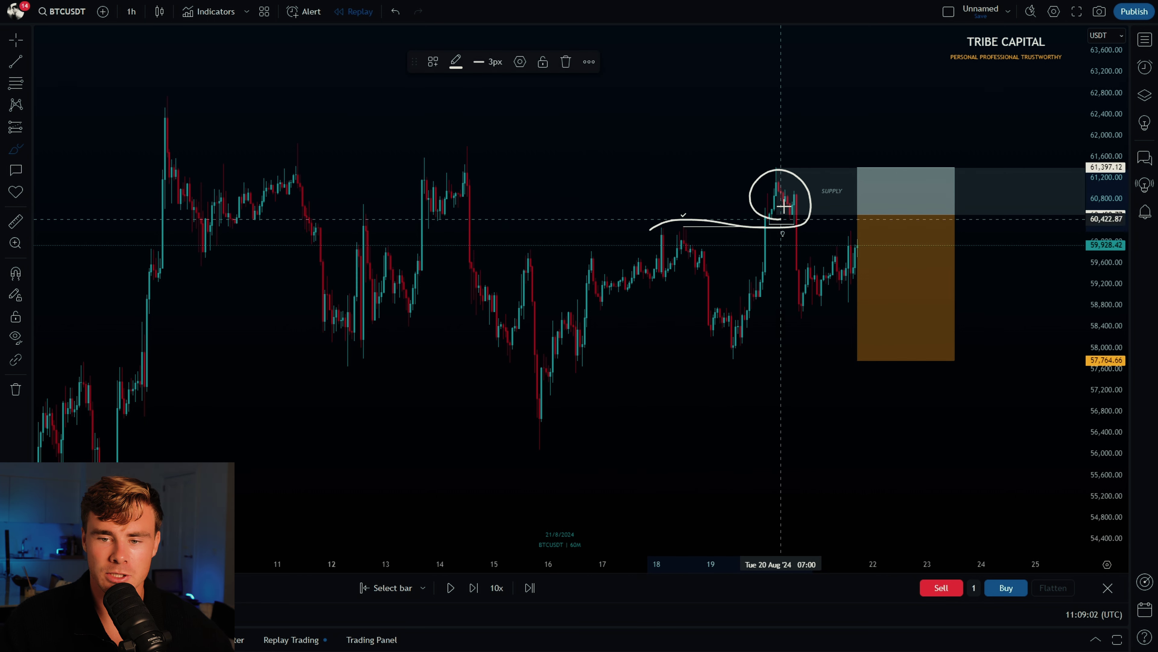
scroll(726, 215, up, 3)
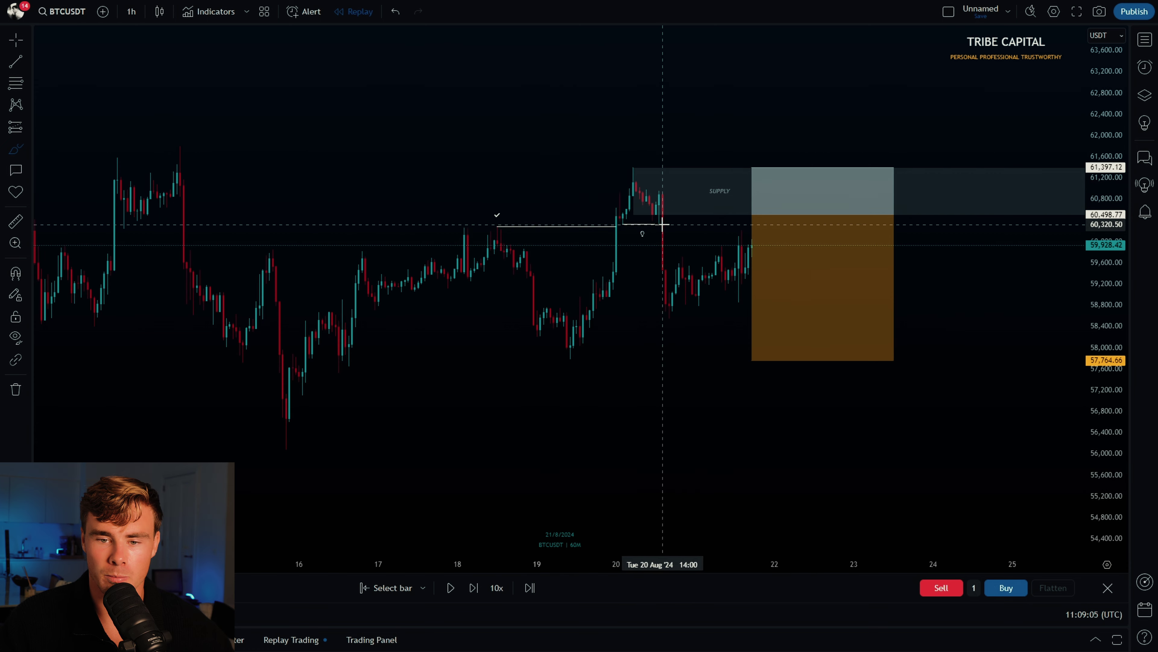
- Sketch two short horizontal brush strokes across the drop after the supply zone, near 60,320 and 59,500, and delete both
drag(686, 224, 713, 224)
drag(661, 268, 718, 268)
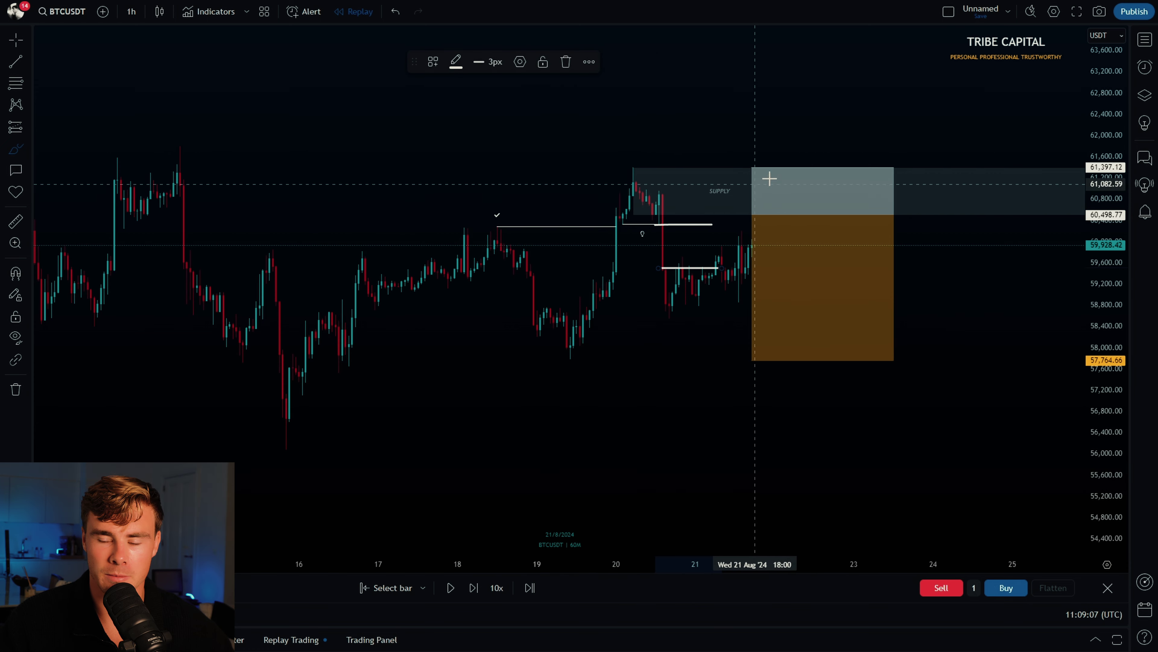
click(1143, 98)
click(1118, 93)
click(1118, 92)
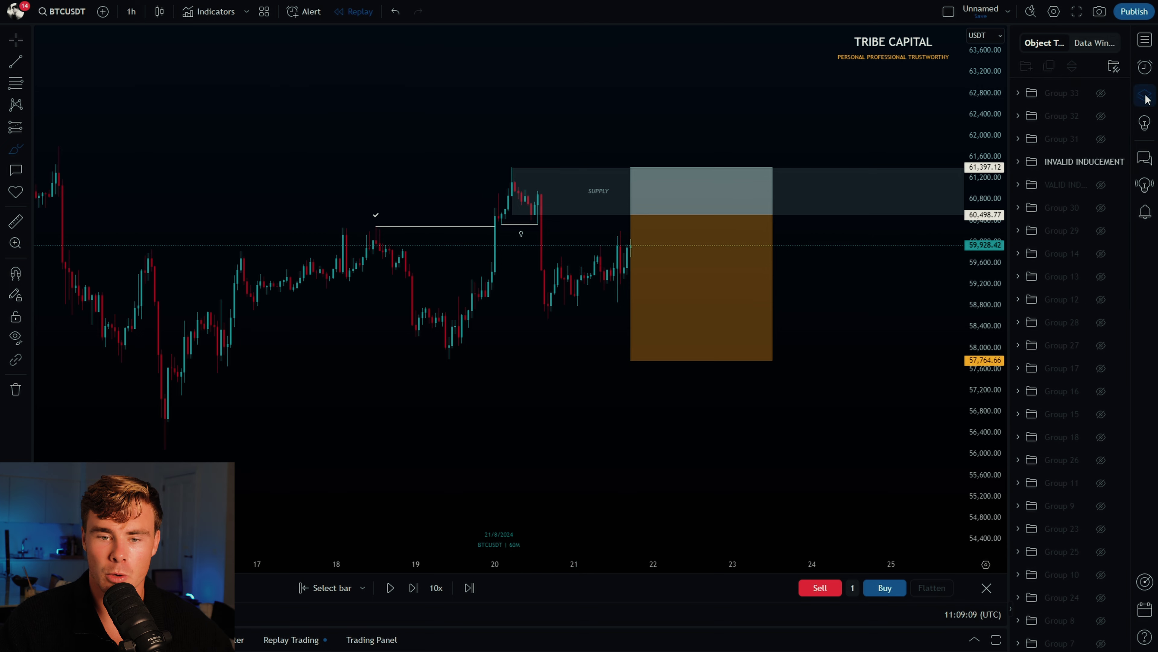
click(1144, 97)
- Circle the start of the inducement line beneath the supply zone with the brush and delete the circle
drag(610, 222, 629, 224)
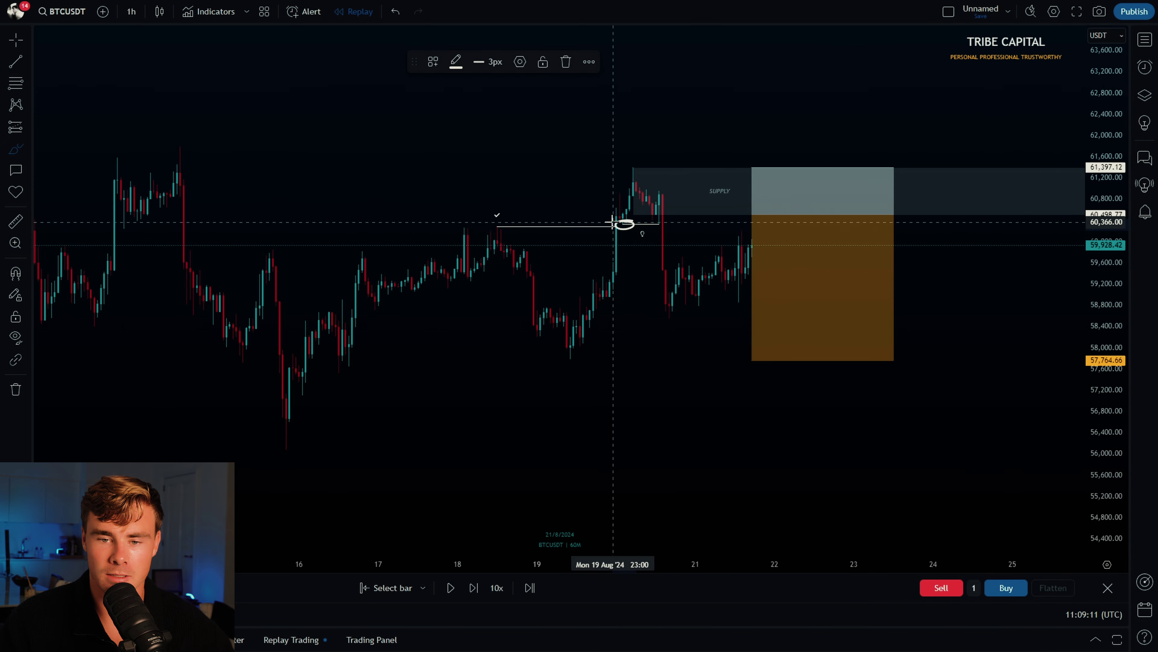
click(567, 61)
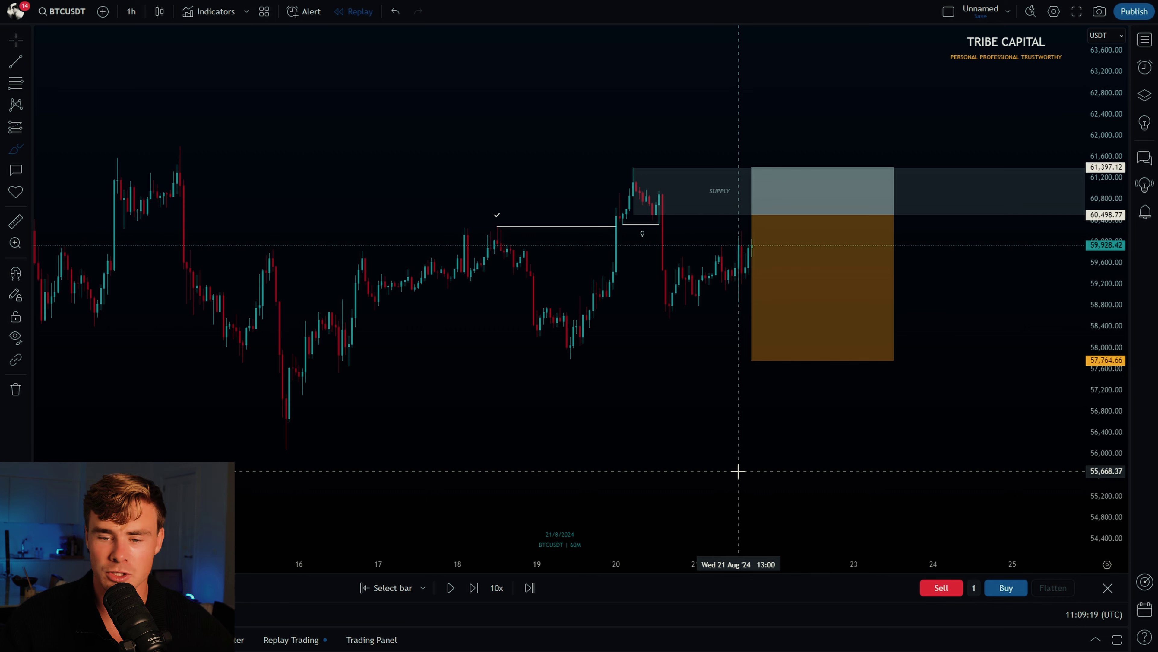
- Draw a horizontal trend line from the 21 August high at about 60,200 and erase the brush mark made on it
scroll(739, 471, up, 1)
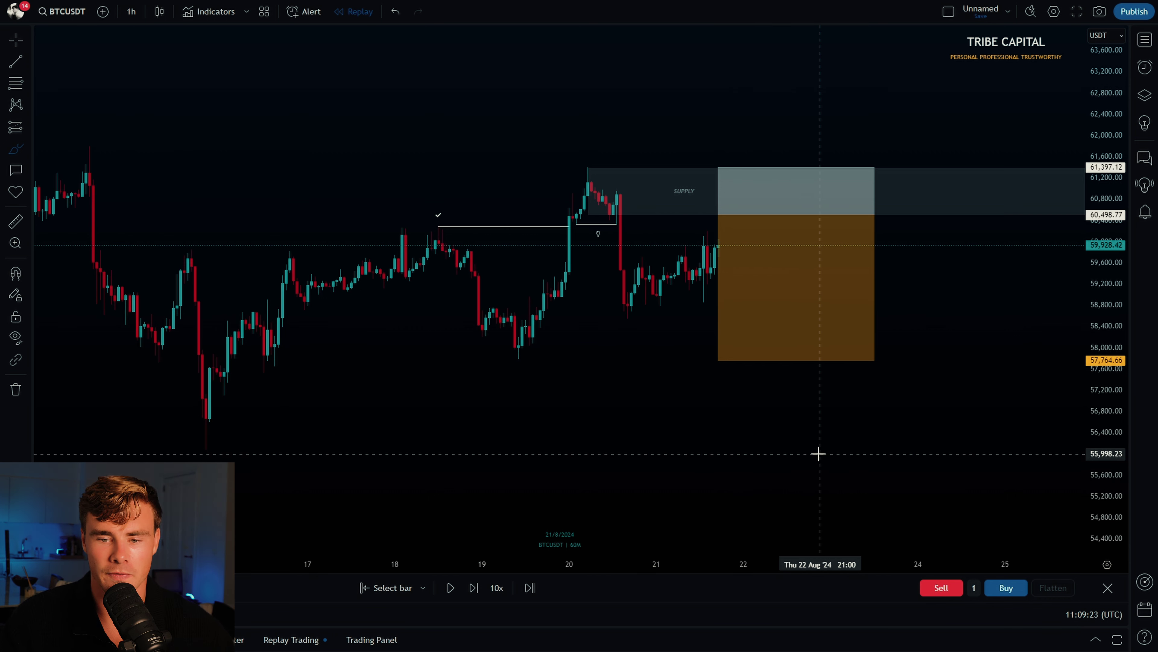
scroll(821, 454, down, 1)
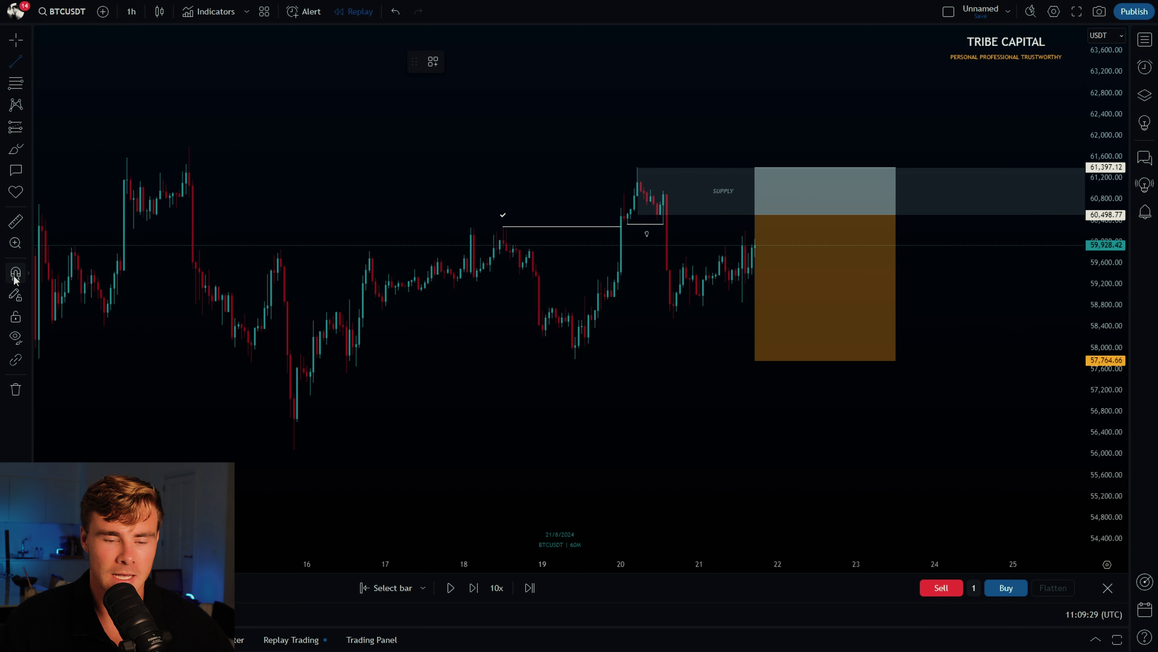
click(745, 231)
click(829, 230)
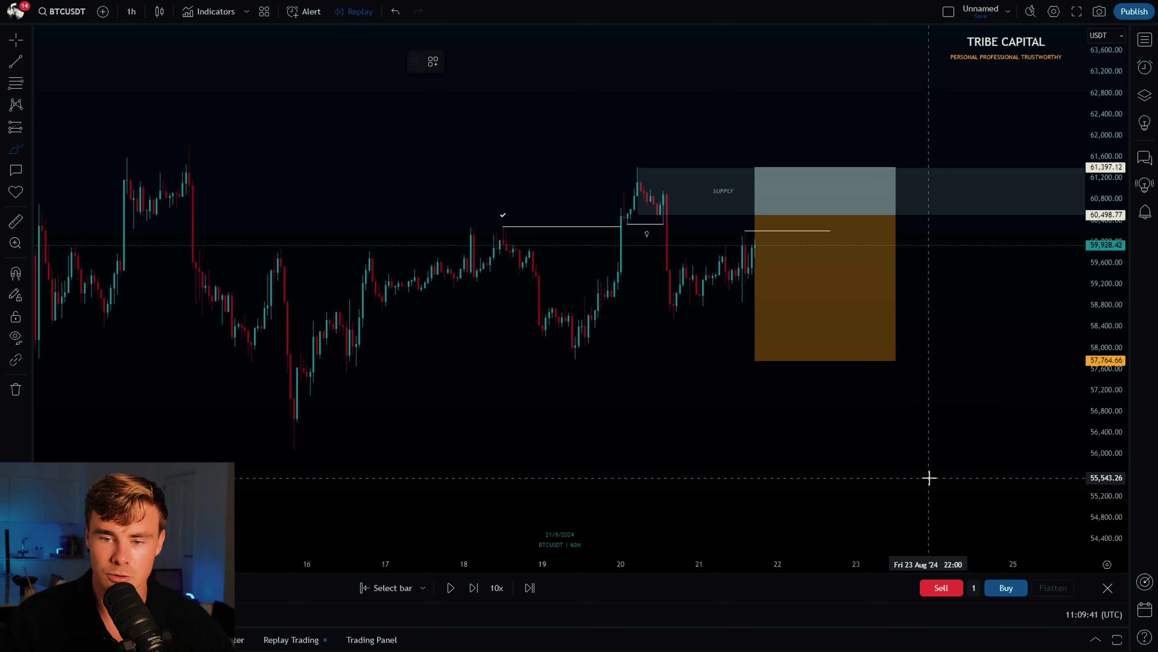
click(758, 231)
click(566, 63)
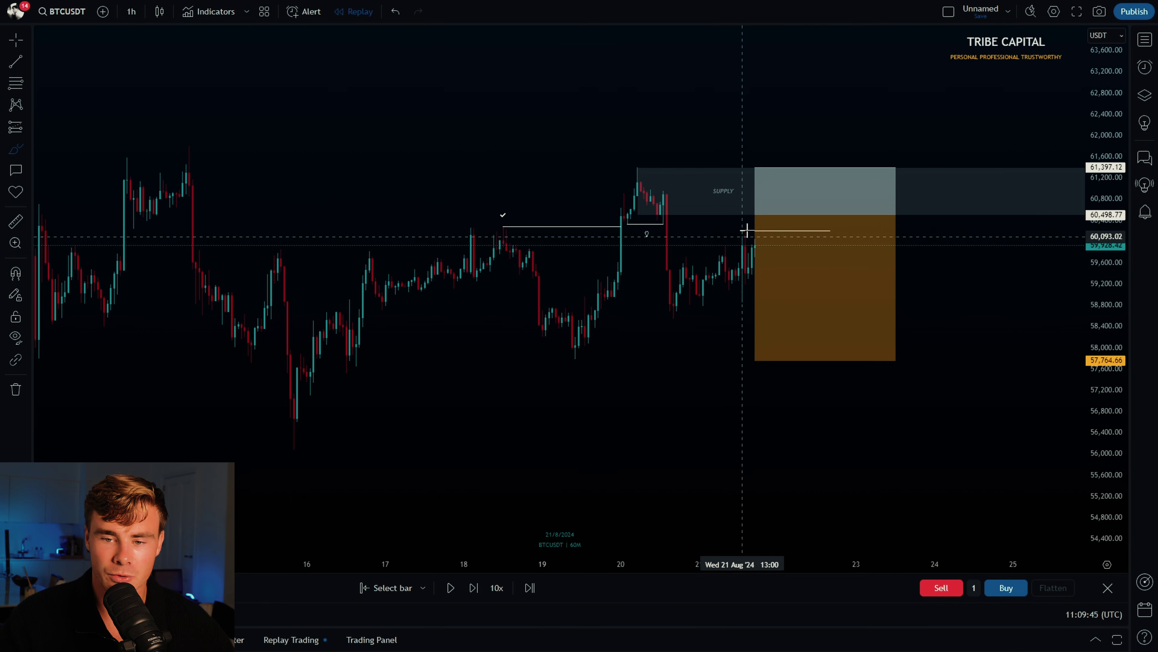
- Enable magnet snapping and draw horizontal trend lines from the 58,850 low and the slightly lower swing low before it
click(14, 273)
click(770, 302)
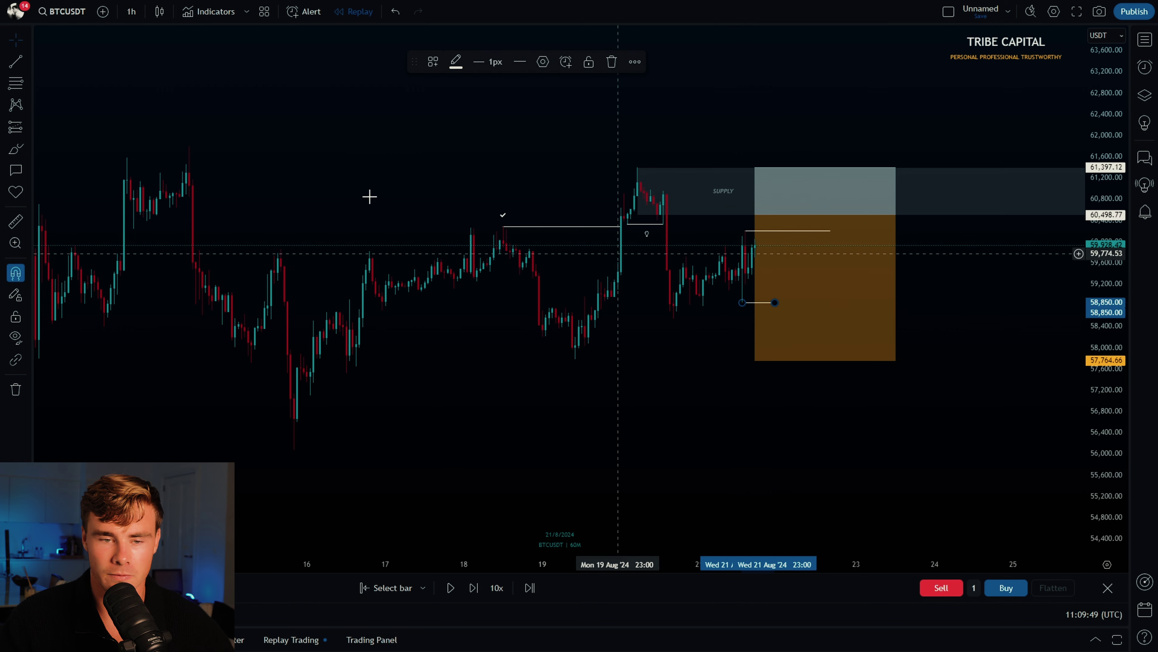
click(689, 308)
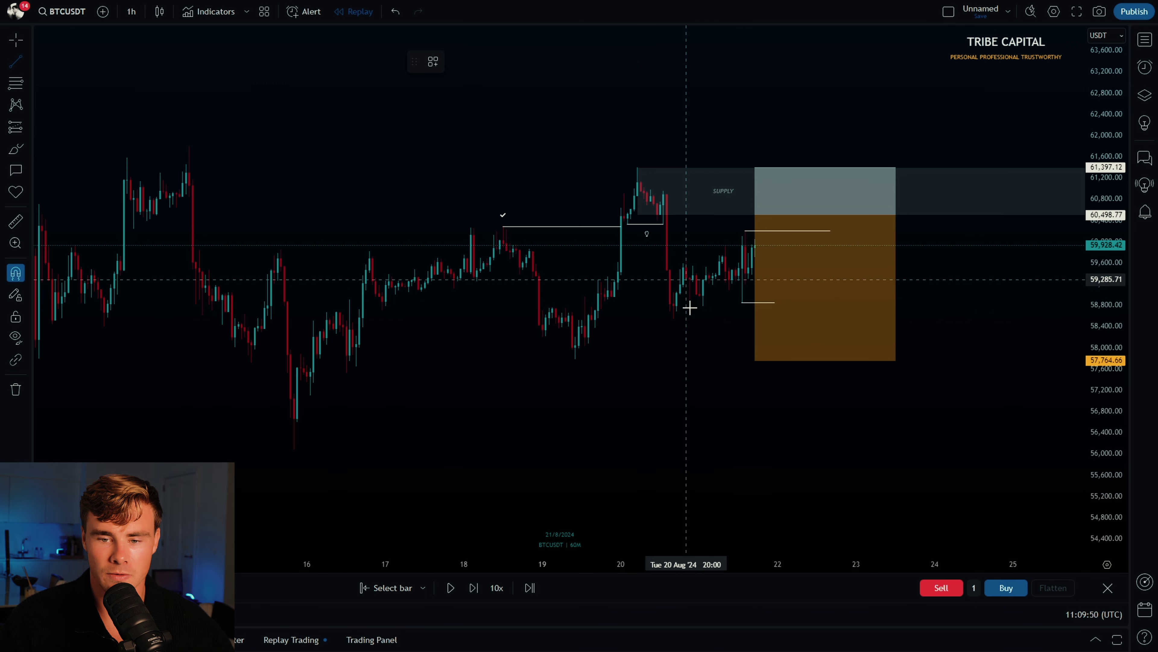
click(791, 306)
- Draw a horizontal trend line at 58,548.23 from the 20 August low, ending in line with the two lines above it
click(16, 63)
click(673, 318)
click(791, 319)
drag(774, 306, 776, 319)
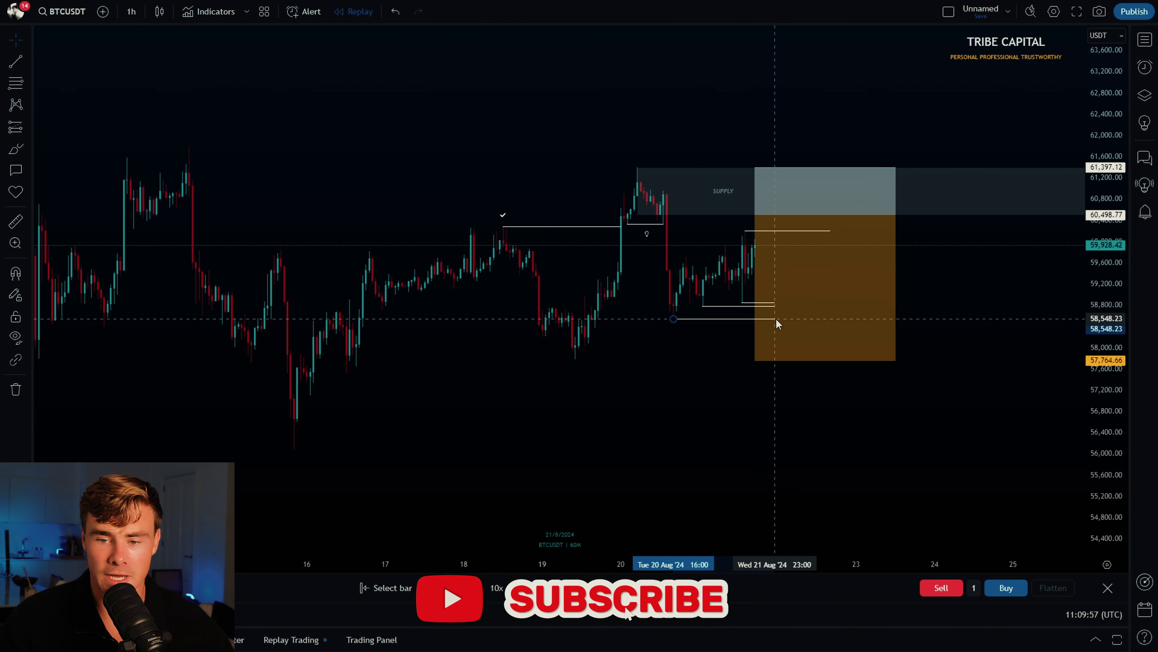
click(690, 365)
- Highlight the 21 August high with freehand brush marks around its trend line and delete the marks
click(15, 152)
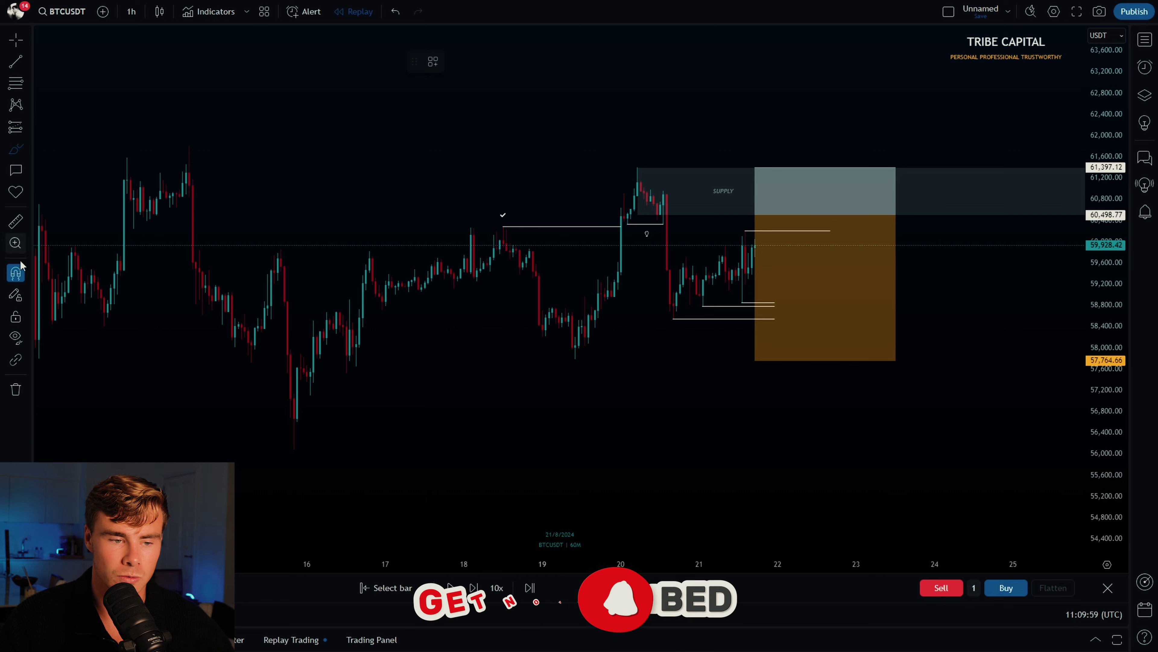
mouse_move(763, 228)
mouse_down()
mouse_move(730, 230)
mouse_move(747, 223)
mouse_up()
click(565, 62)
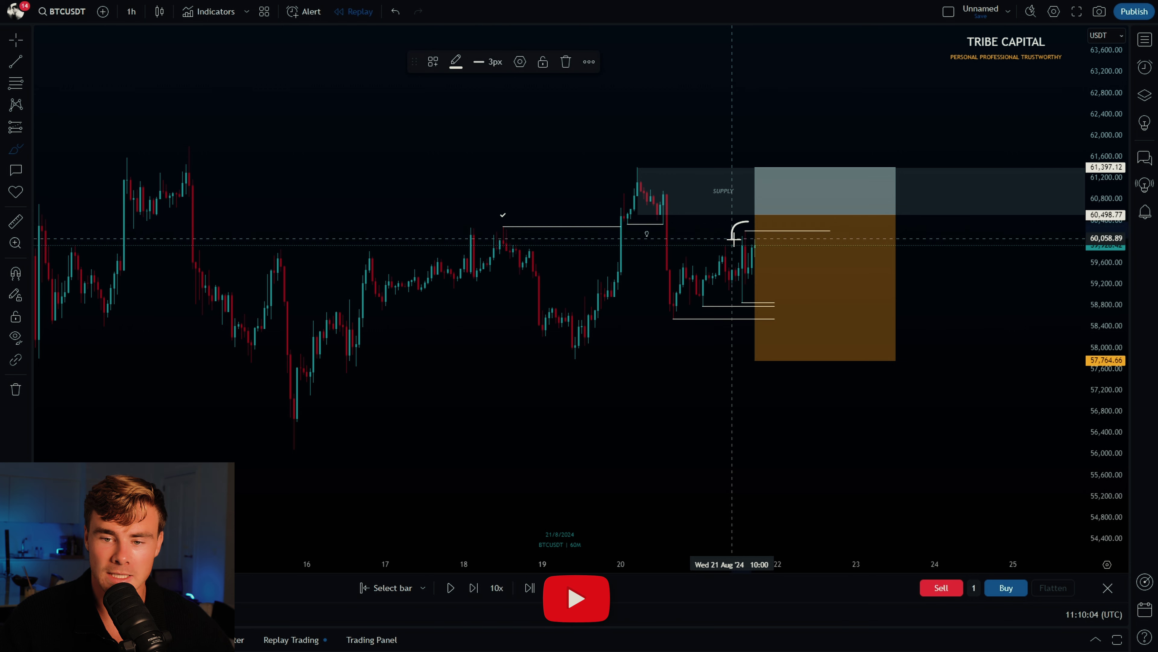
click(567, 63)
- Sketch brush arcs over the 21 August high and down through the marked lows, and delete both arcs
drag(755, 257, 784, 307)
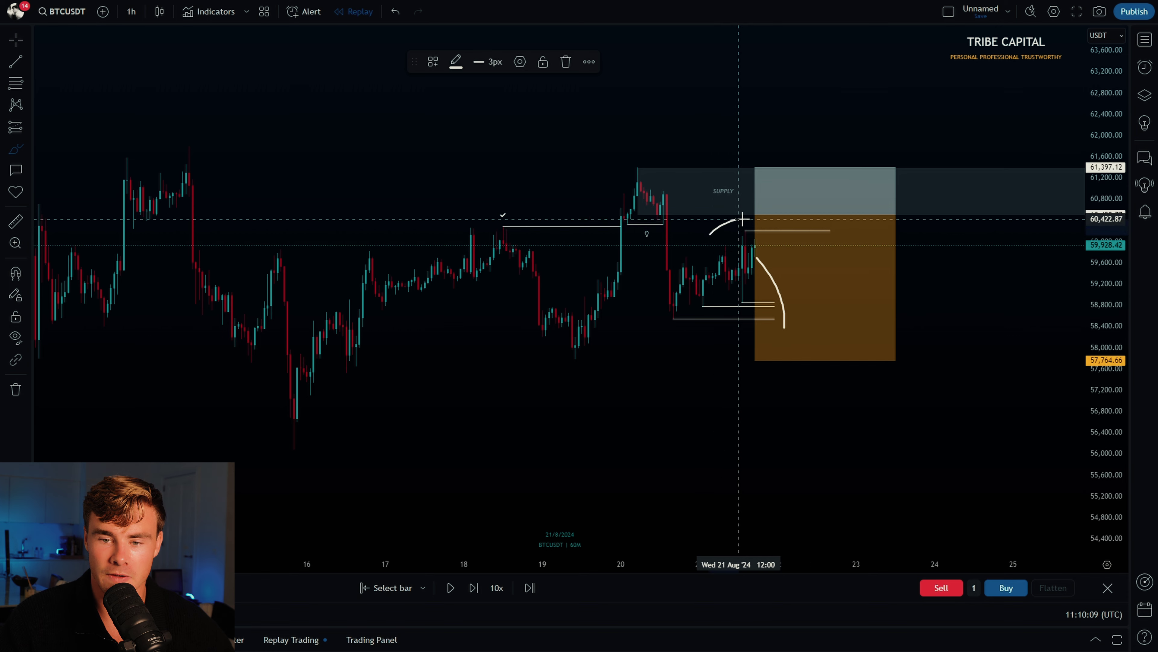
click(604, 76)
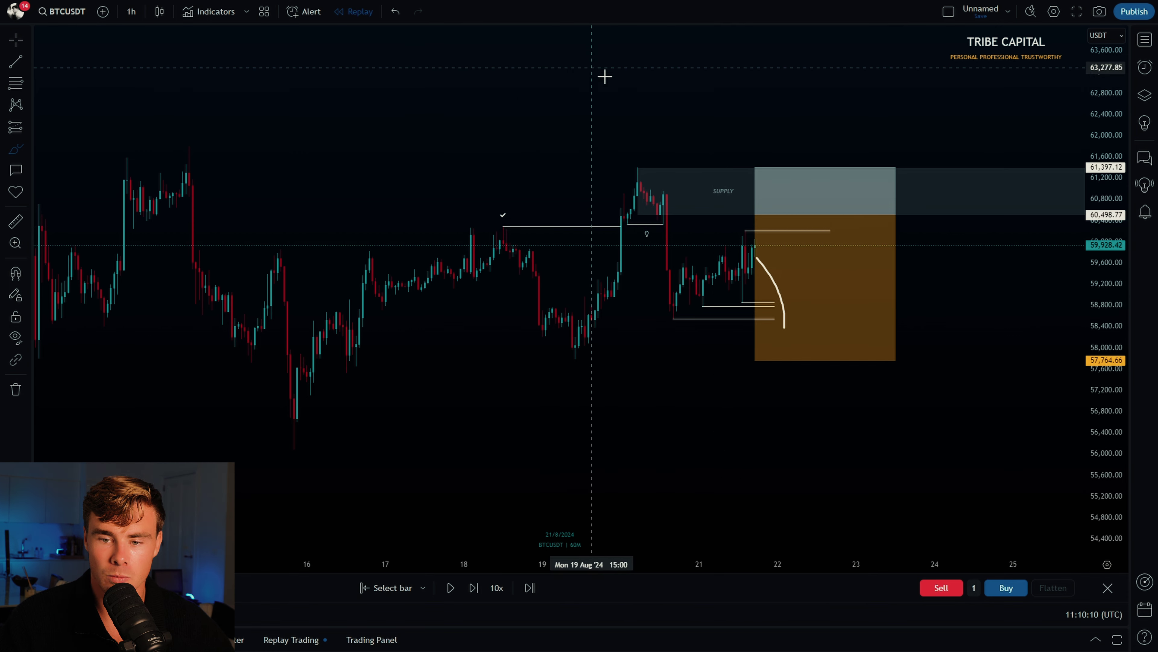
click(777, 296)
click(571, 69)
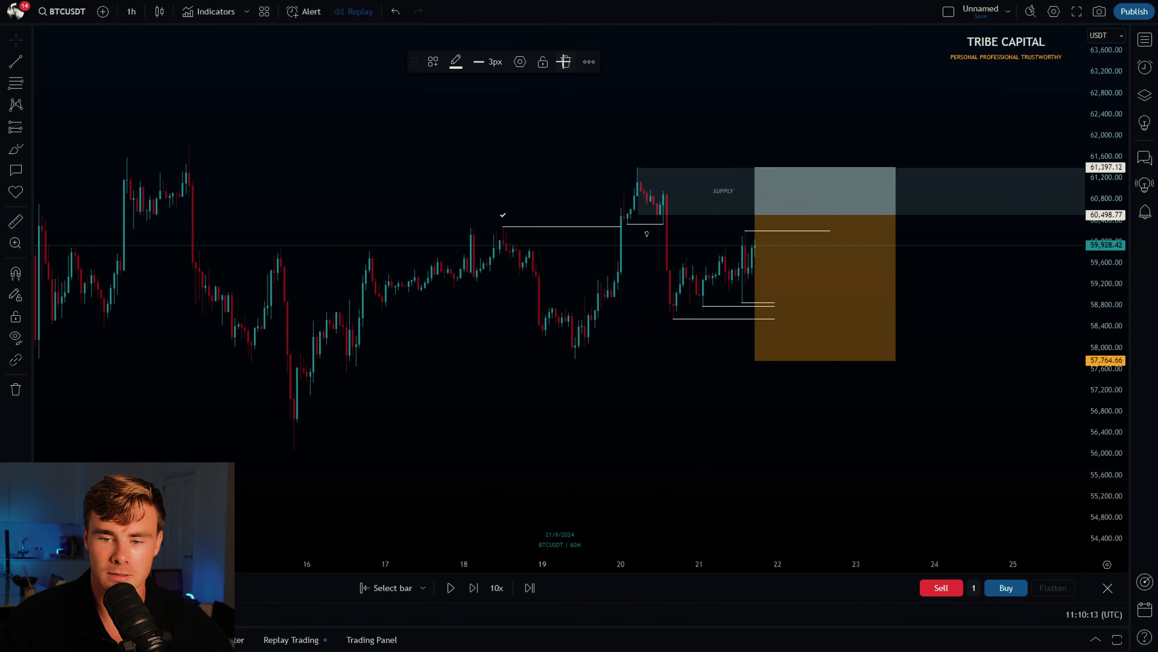
- Sketch a projected brush path rising to the supply zone and falling through the marked lows, and erase it
click(16, 149)
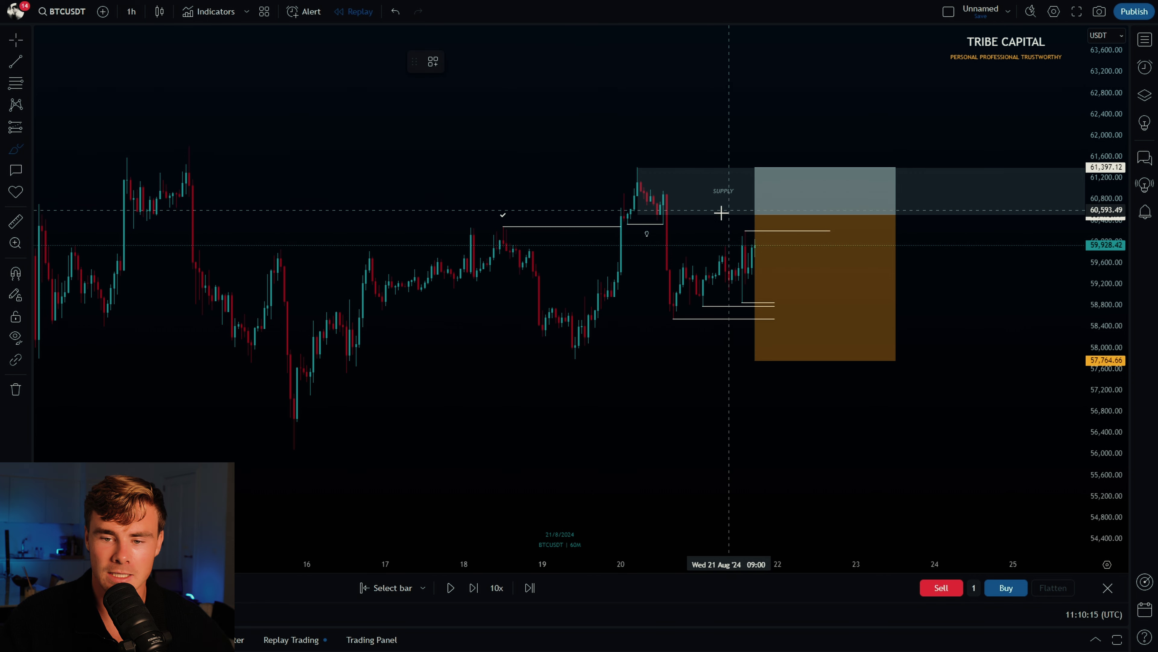
drag(758, 223, 766, 231)
click(563, 63)
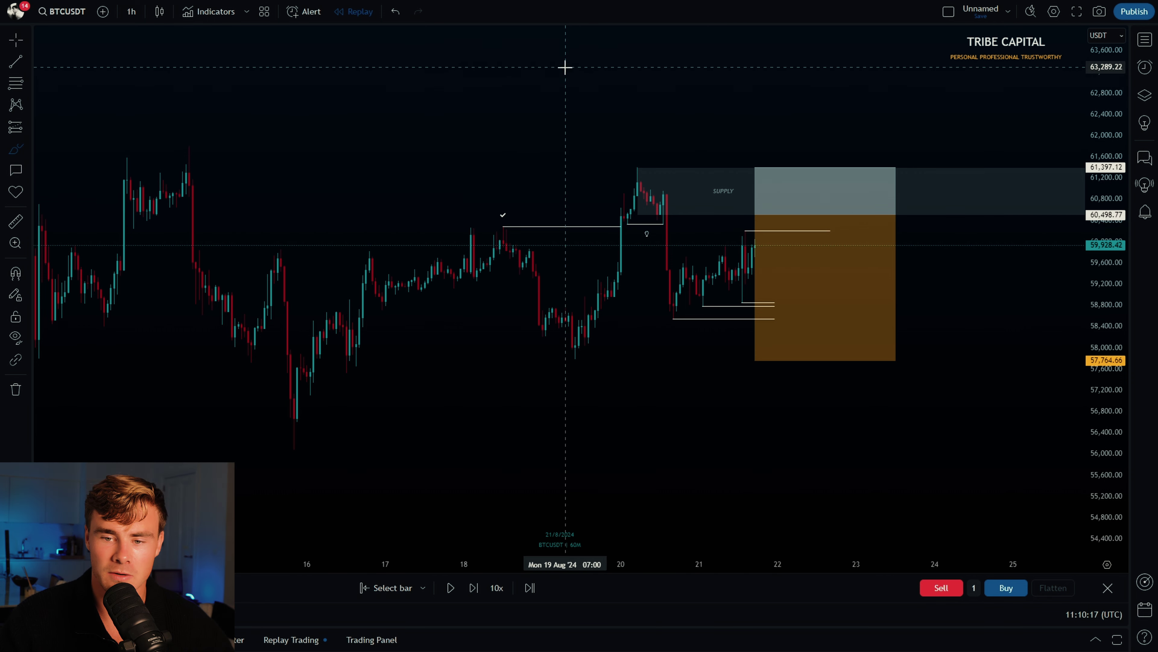
mouse_move(753, 244)
mouse_down()
mouse_move(765, 216)
mouse_move(805, 241)
mouse_move(842, 299)
mouse_move(801, 310)
mouse_up()
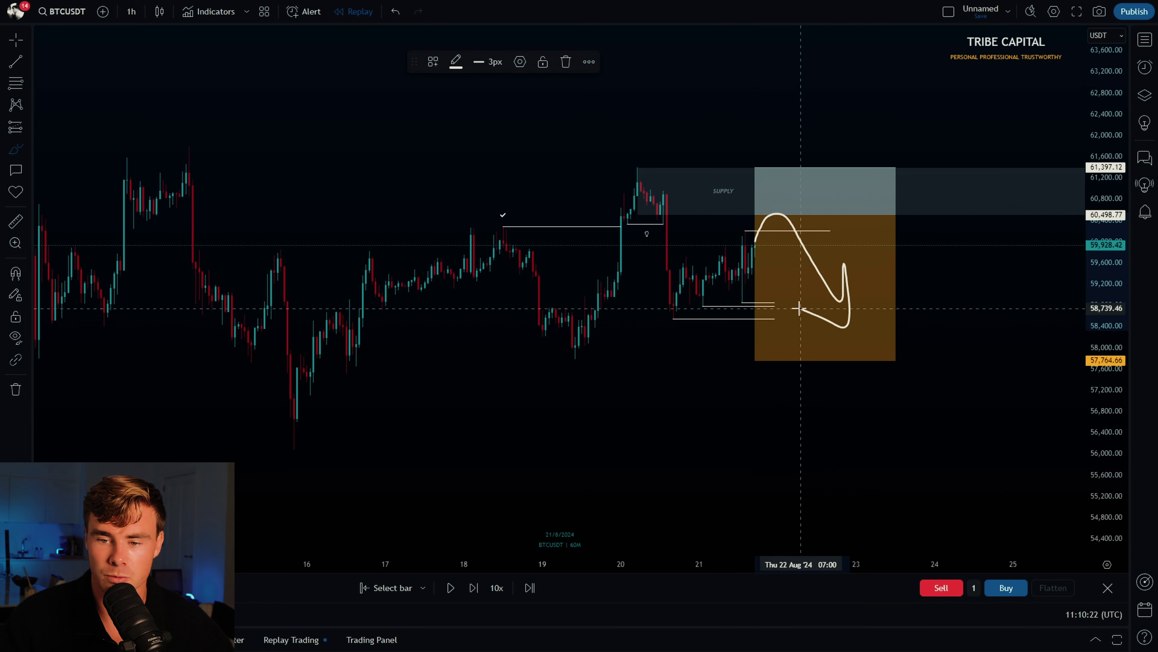
click(565, 62)
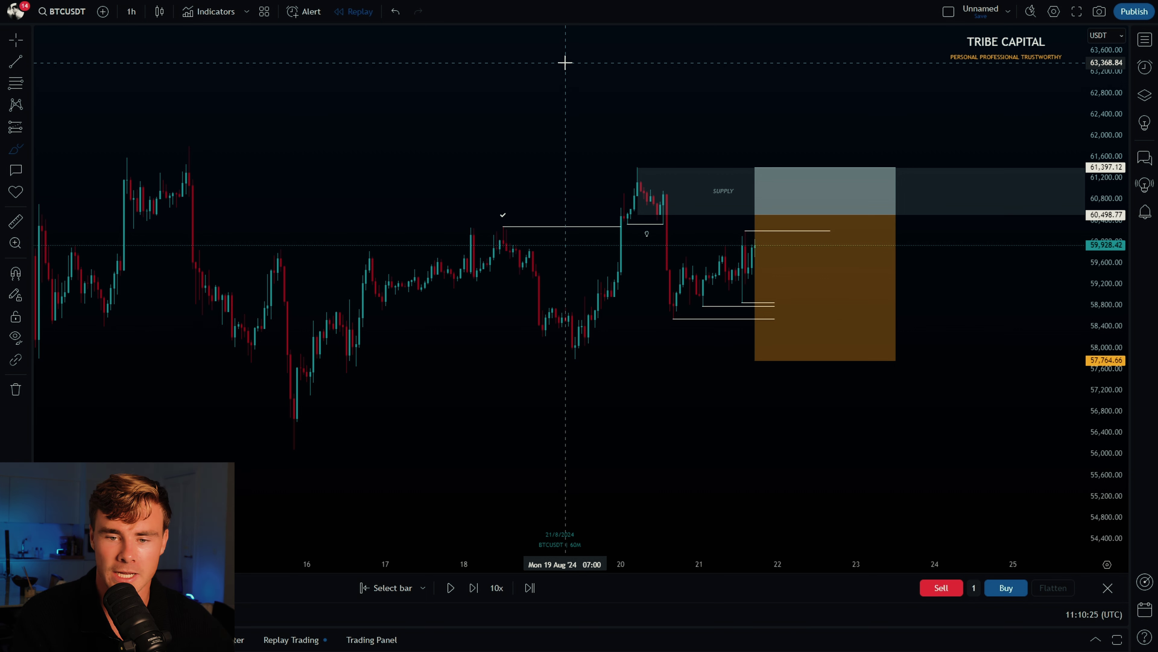
- Invert the price scale, sketch the swing structure after 20 August down towards the supply zone, and erase the brush strokes
key(alt+i)
scroll(566, 63, up, 2)
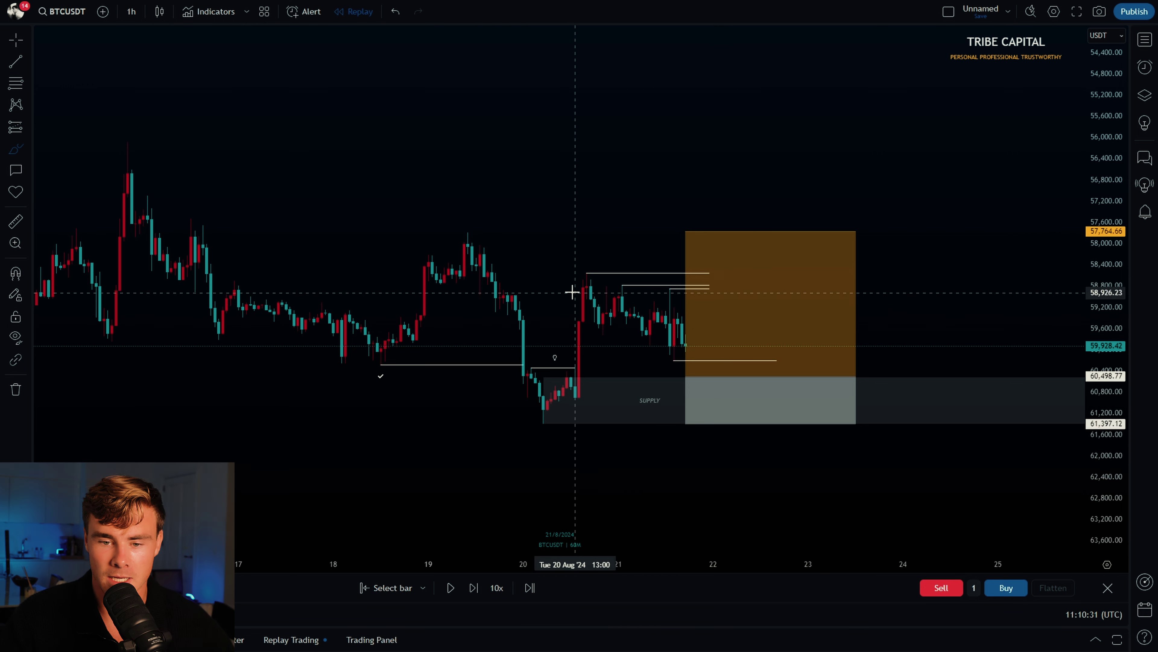
mouse_move(586, 286)
mouse_down()
mouse_move(639, 330)
mouse_move(665, 320)
mouse_move(678, 288)
mouse_move(742, 379)
mouse_up()
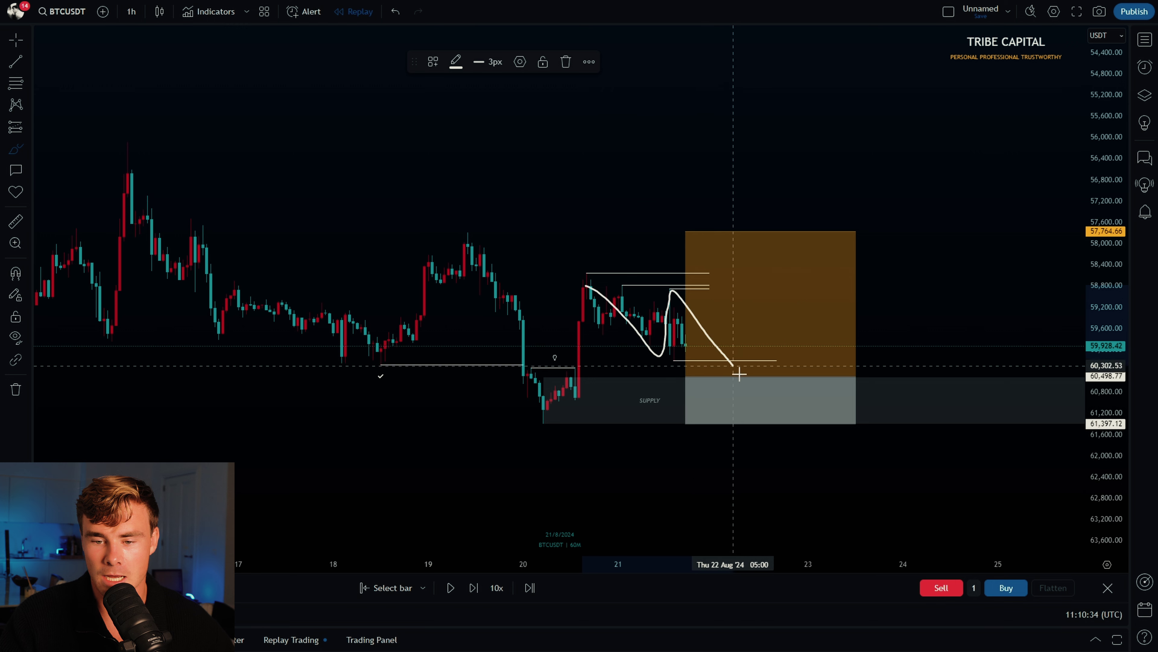
click(566, 62)
drag(690, 337, 660, 357)
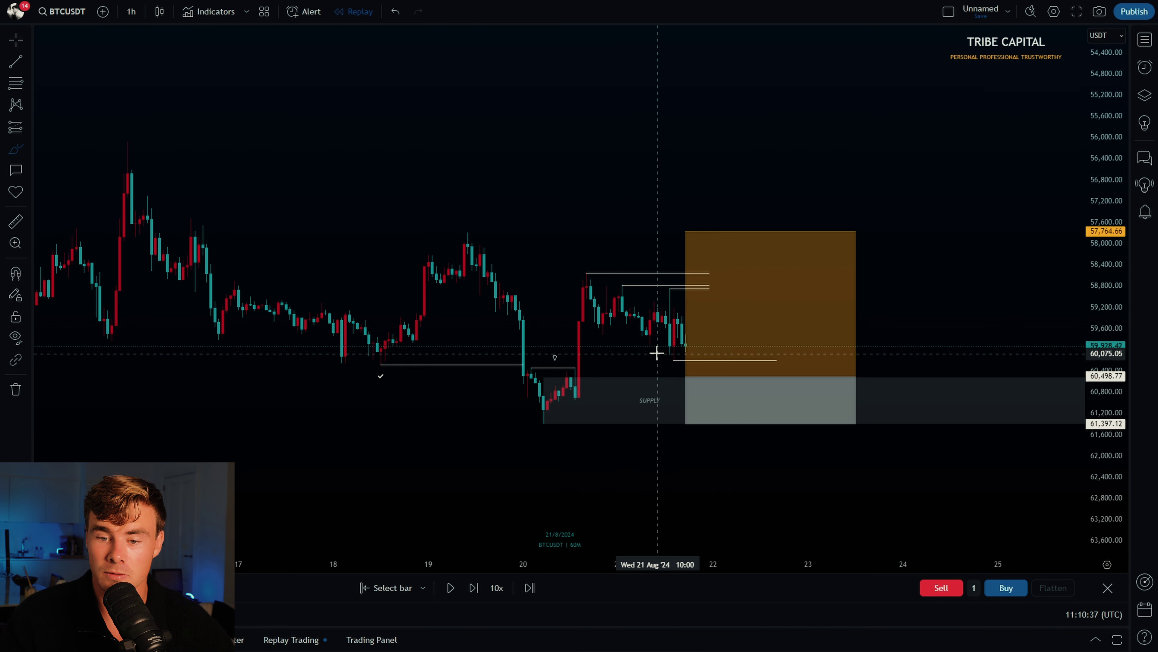
click(566, 62)
- Sketch a break past the 58,548.23 line, a return into the supply zone and a rally to about 55,100, and delete the strokes
drag(664, 315, 693, 255)
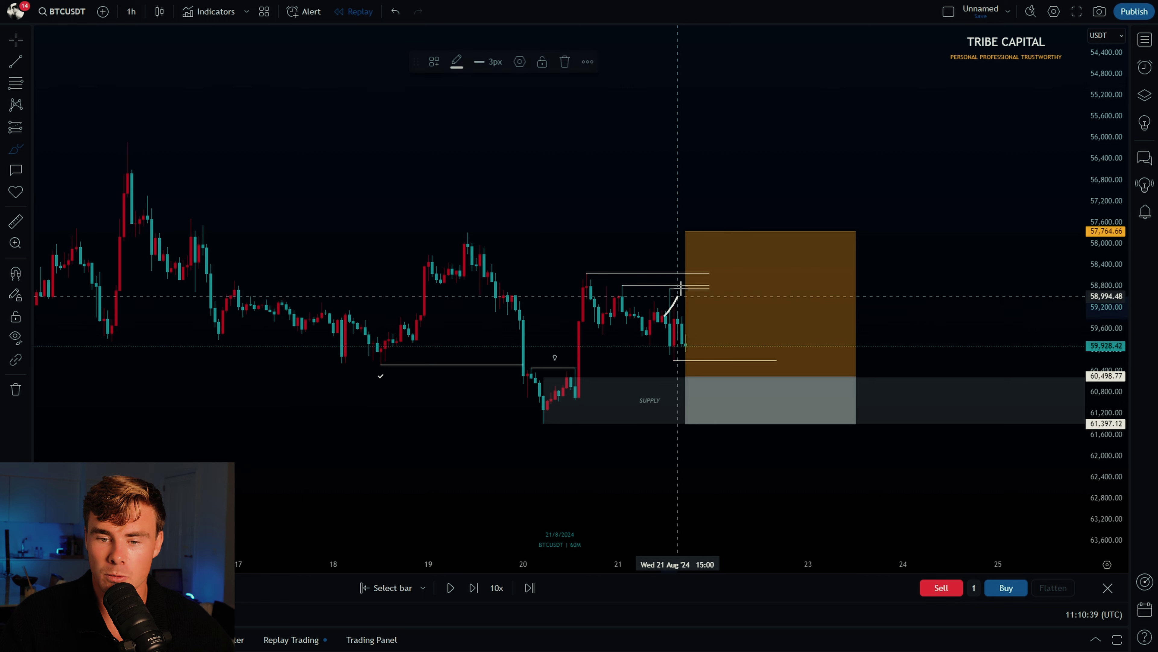
mouse_move(617, 269)
mouse_down()
mouse_move(711, 273)
mouse_move(771, 325)
mouse_move(844, 90)
mouse_up()
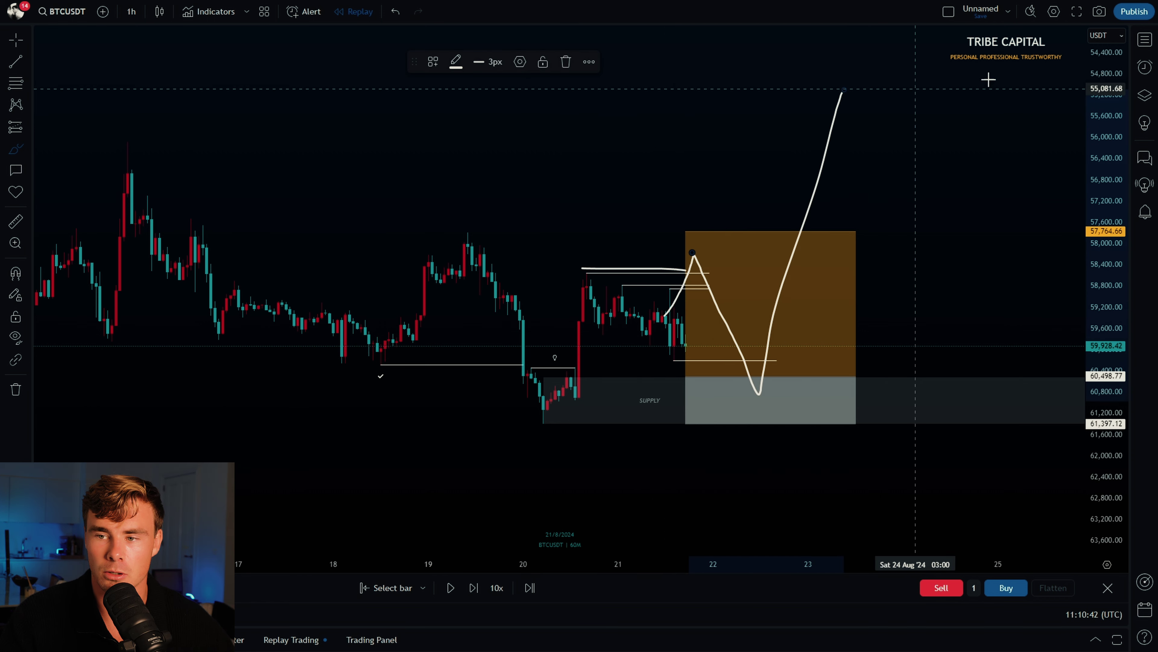
click(1146, 99)
click(1120, 96)
click(1120, 96)
click(1119, 96)
click(1144, 96)
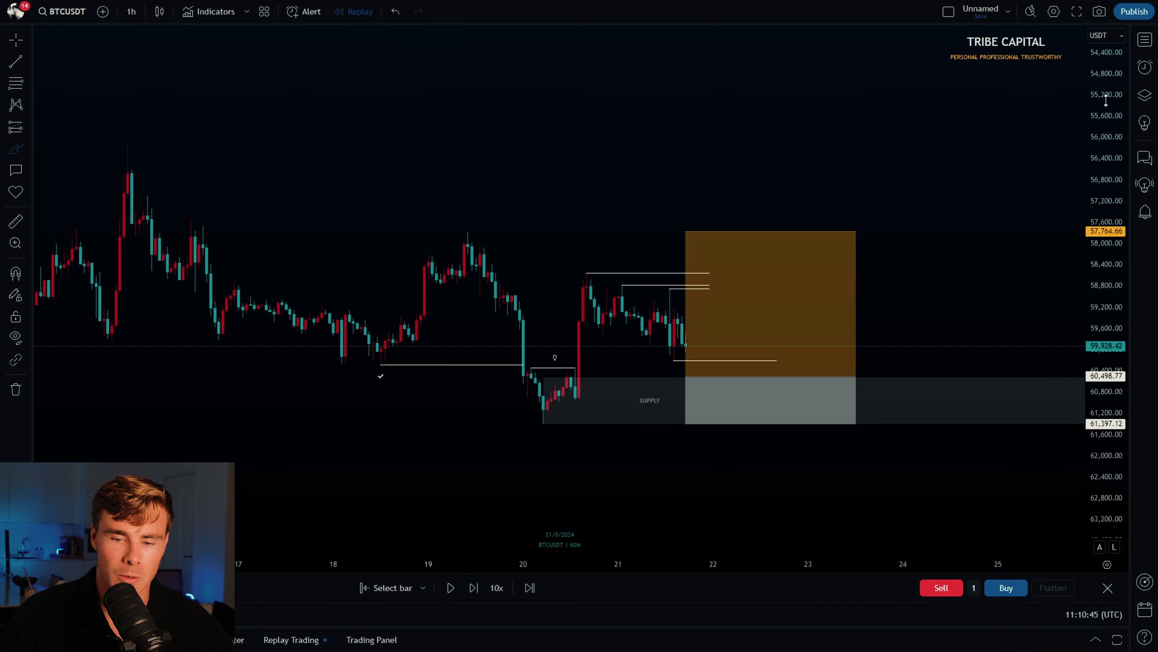
- Play the bar replay forward to 22 August and turn off the inverted price scale
click(451, 588)
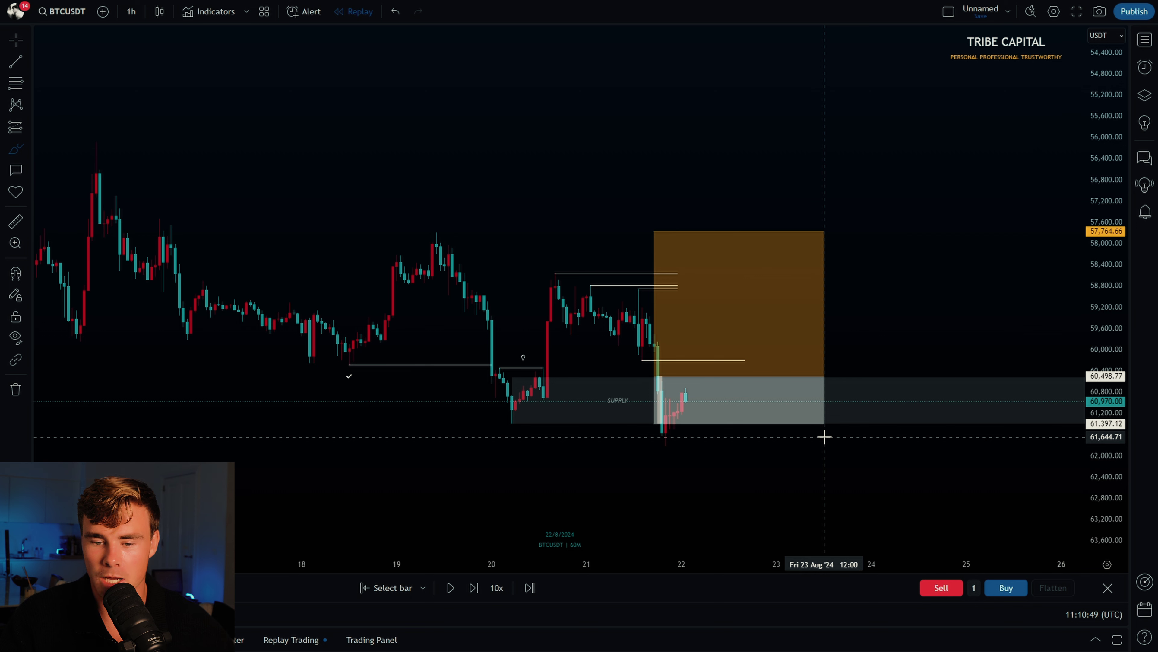
key(alt+i)
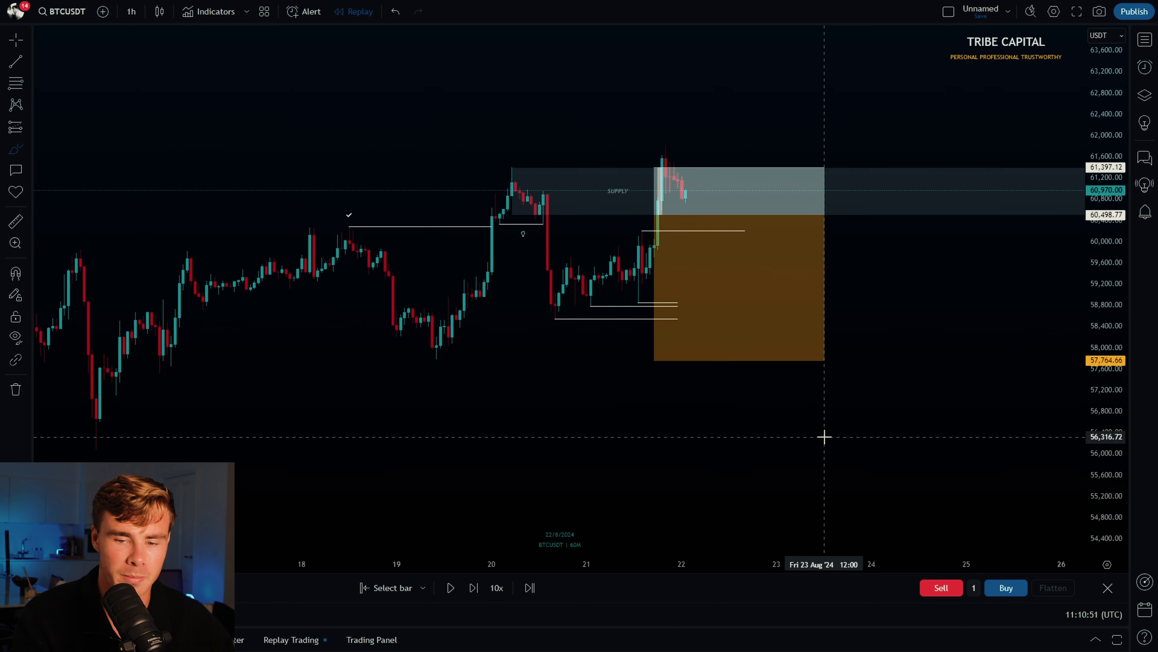
- Mark the break of the 21 August high line with the brush, erase the mark, and select the short position
scroll(824, 437, up, 2)
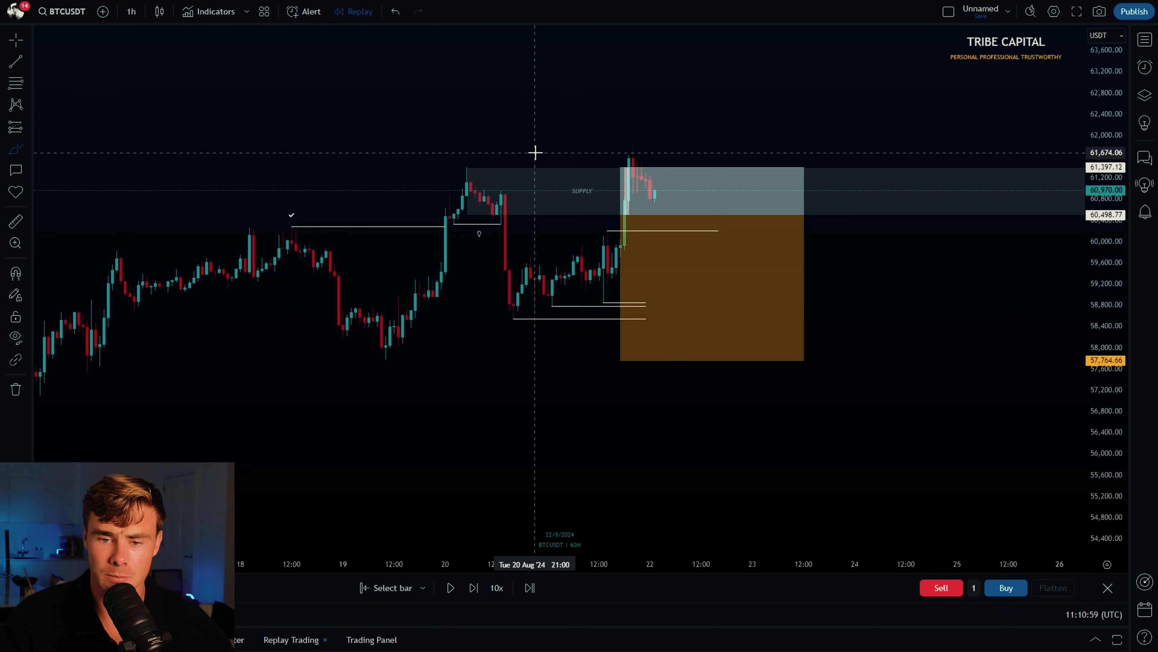
mouse_move(619, 224)
mouse_down()
mouse_move(587, 239)
mouse_move(630, 225)
mouse_up()
click(567, 65)
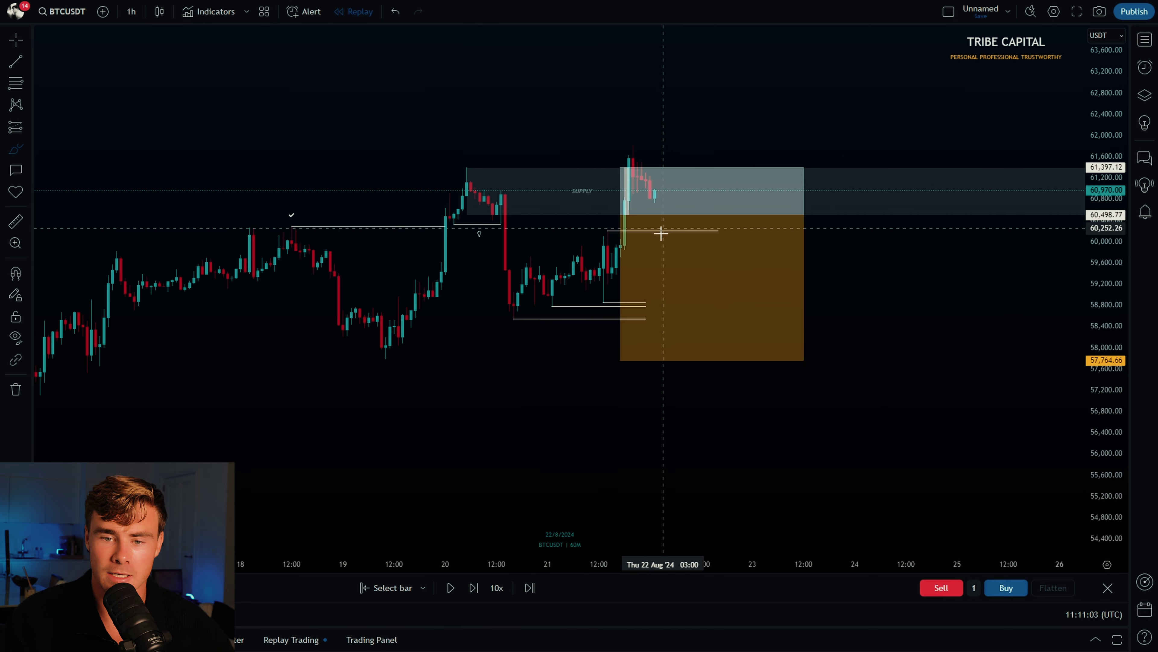
click(681, 209)
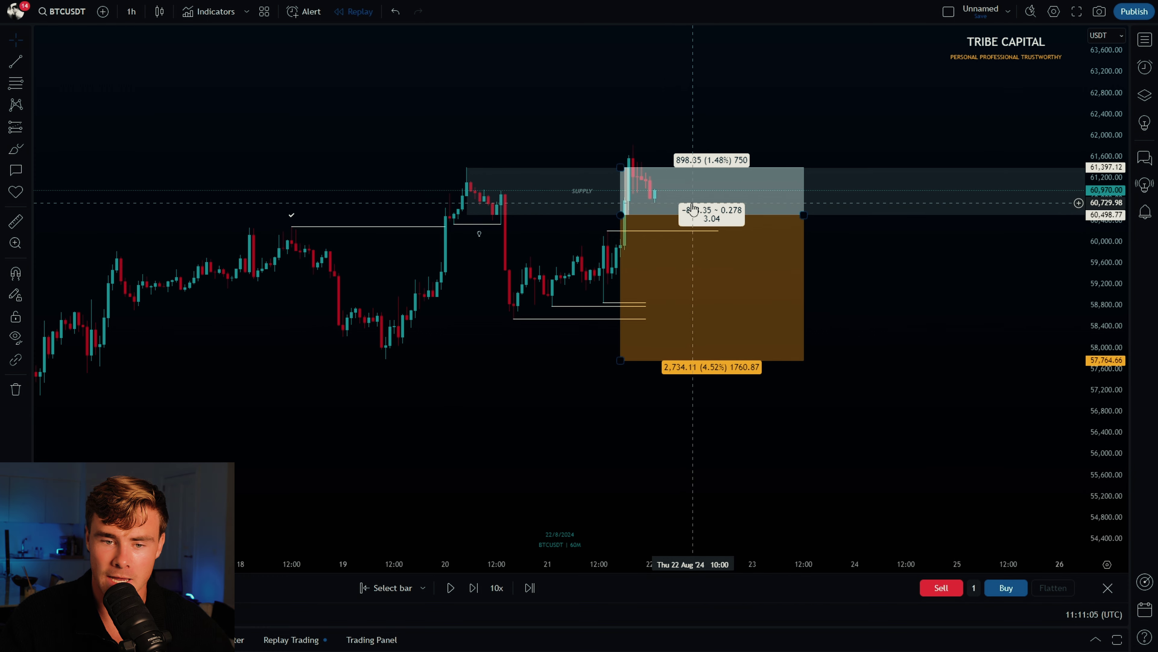
scroll(479, 183, down, 2)
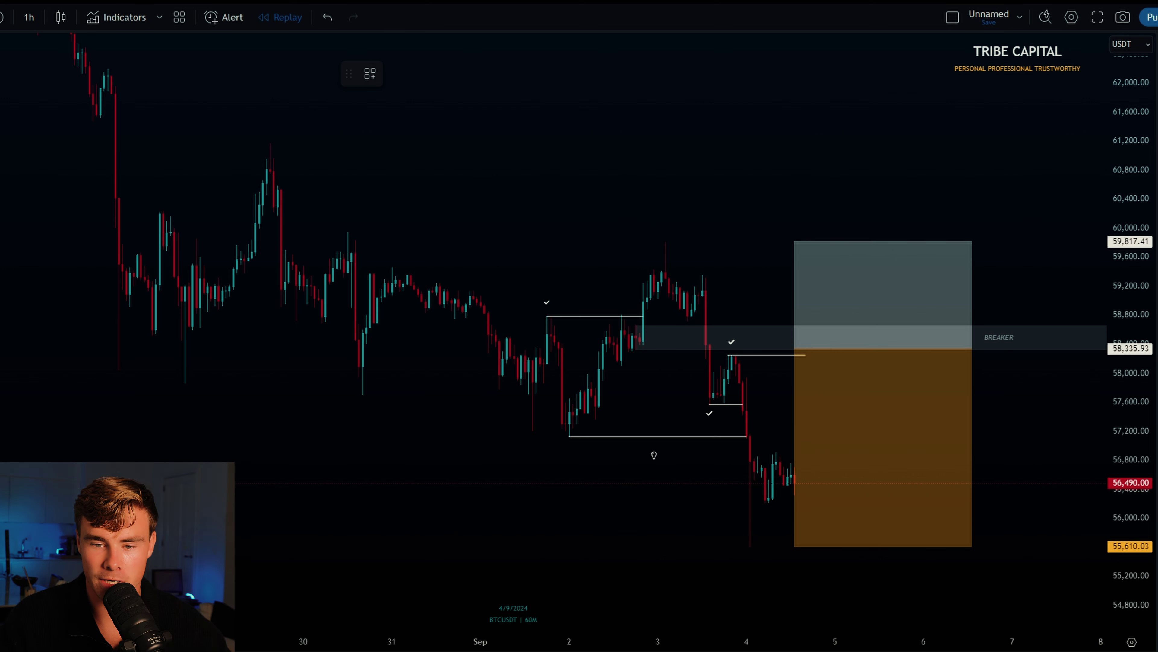
scroll(668, 398, up, 2)
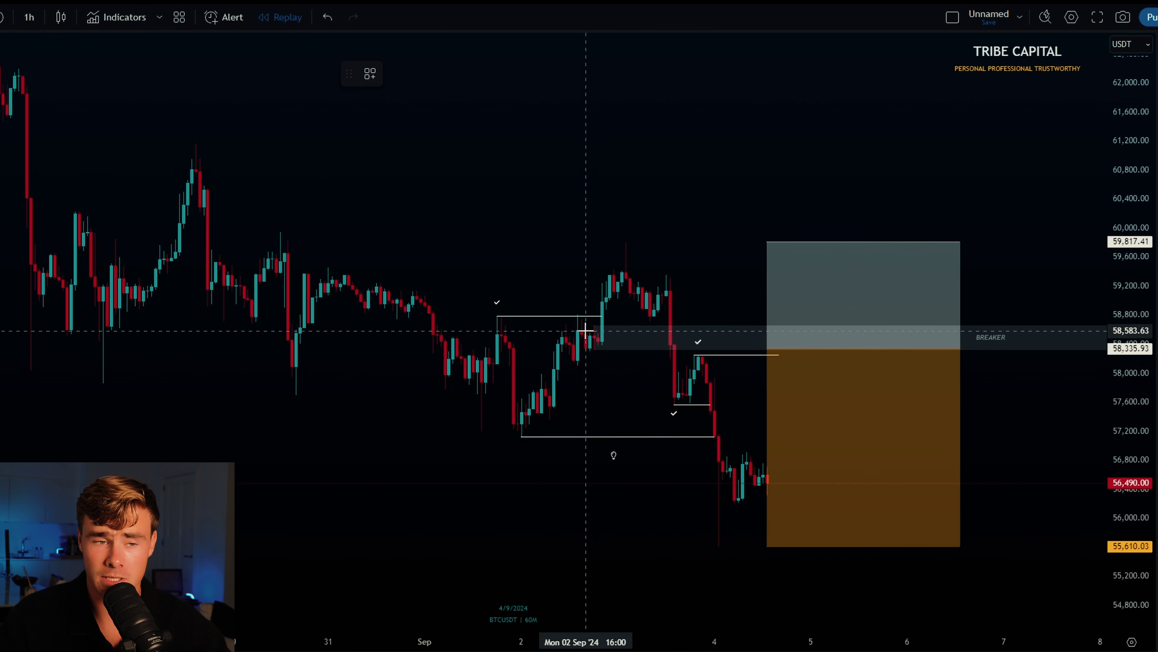
- Brush over the 1 September swing high and the drop from the 3 September high to the 4 September low, erasing both marks
mouse_move(504, 304)
mouse_down()
mouse_move(493, 305)
mouse_move(506, 325)
mouse_up()
click(521, 73)
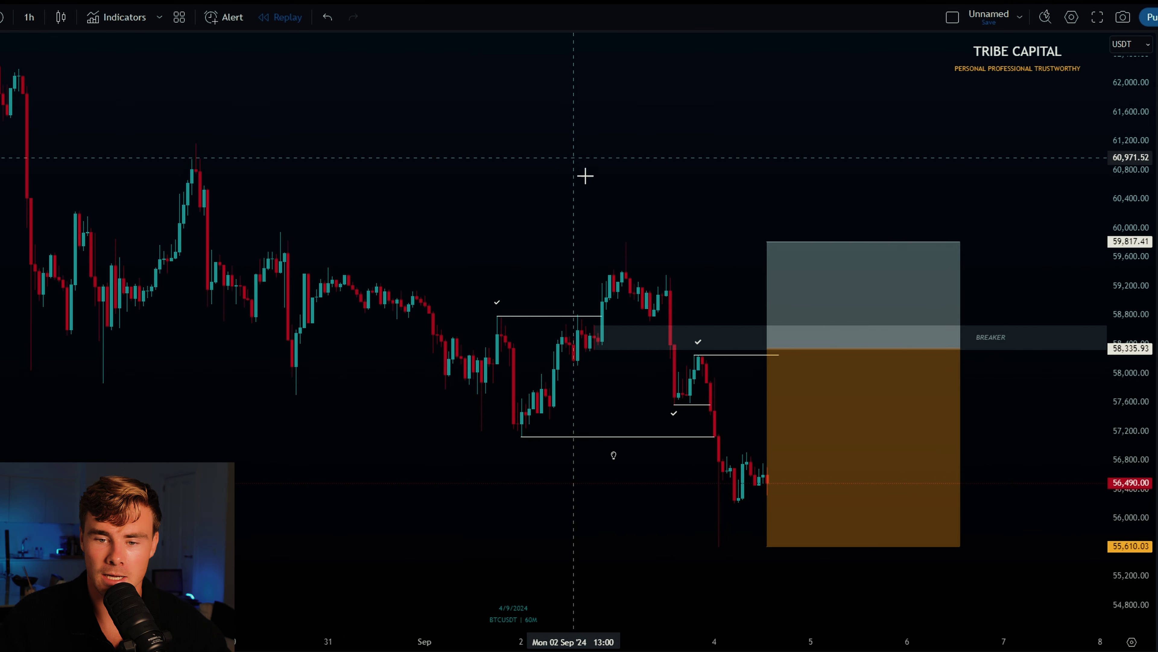
drag(616, 249, 717, 528)
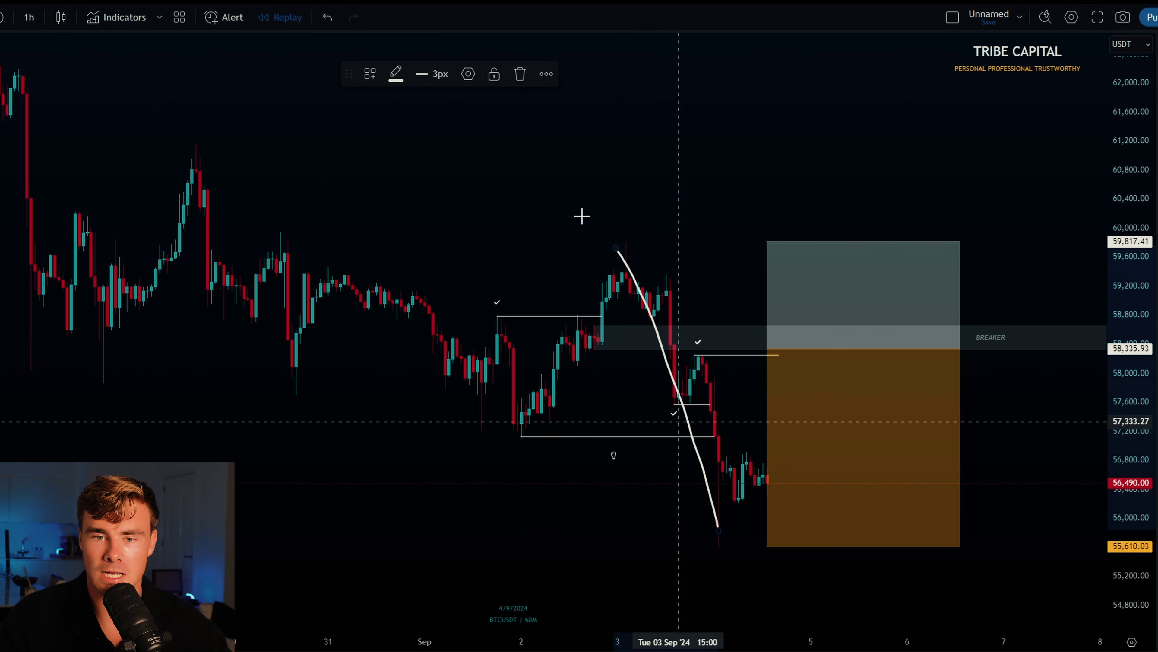
click(520, 75)
- Brush along the 2 September low line, circle the low where it starts, and erase both marks
drag(502, 426, 696, 431)
click(520, 73)
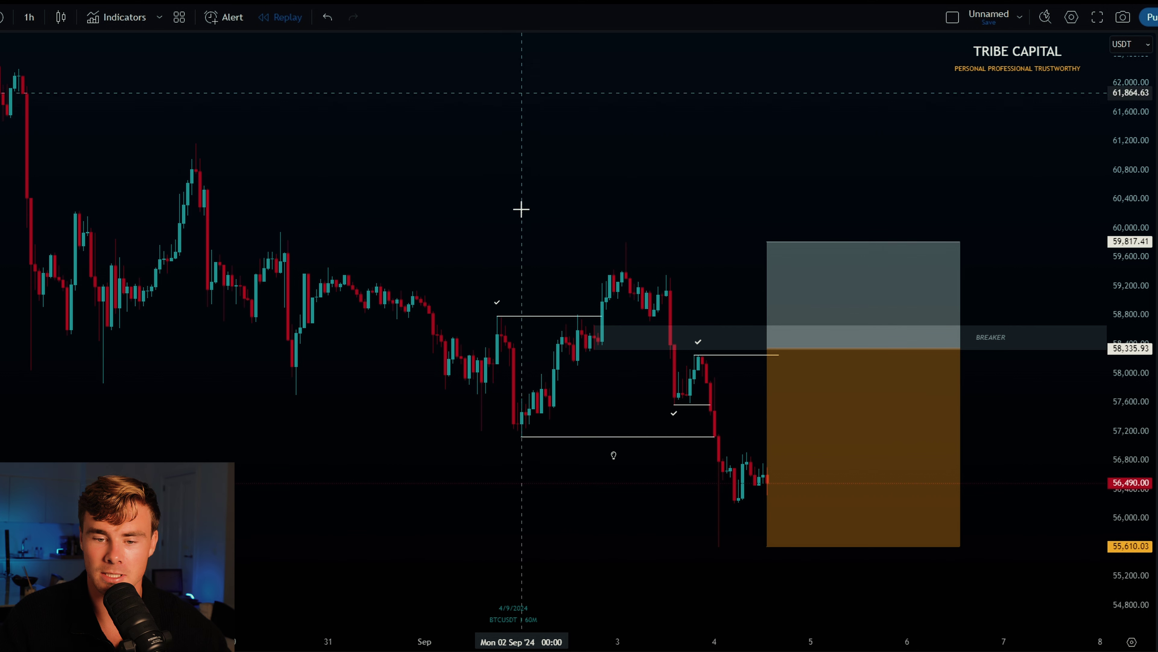
drag(518, 429, 533, 439)
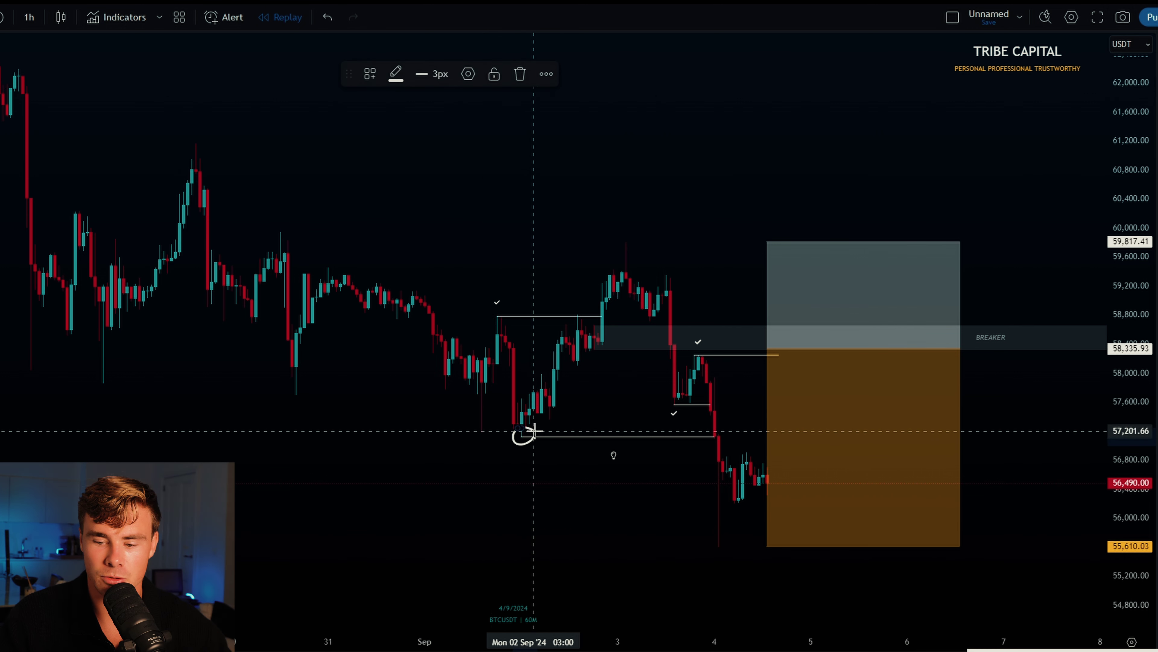
click(520, 74)
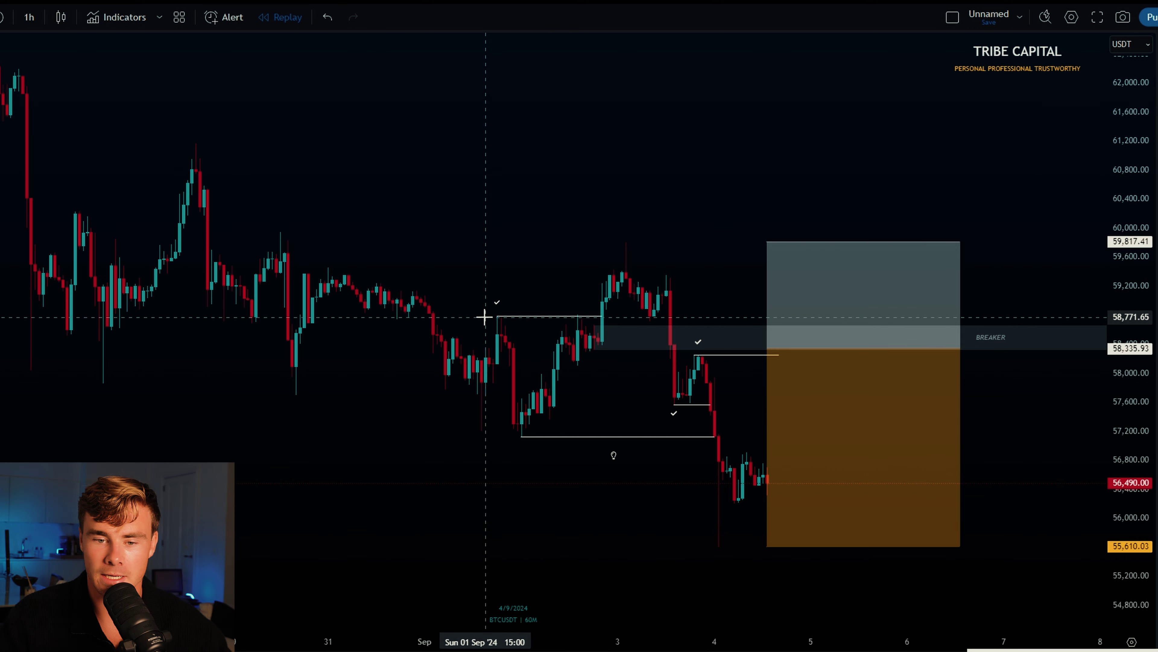
- Mark the 1 September swing high and brush across the start and middle of the breaker zone, and erase the strokes
drag(518, 305, 478, 305)
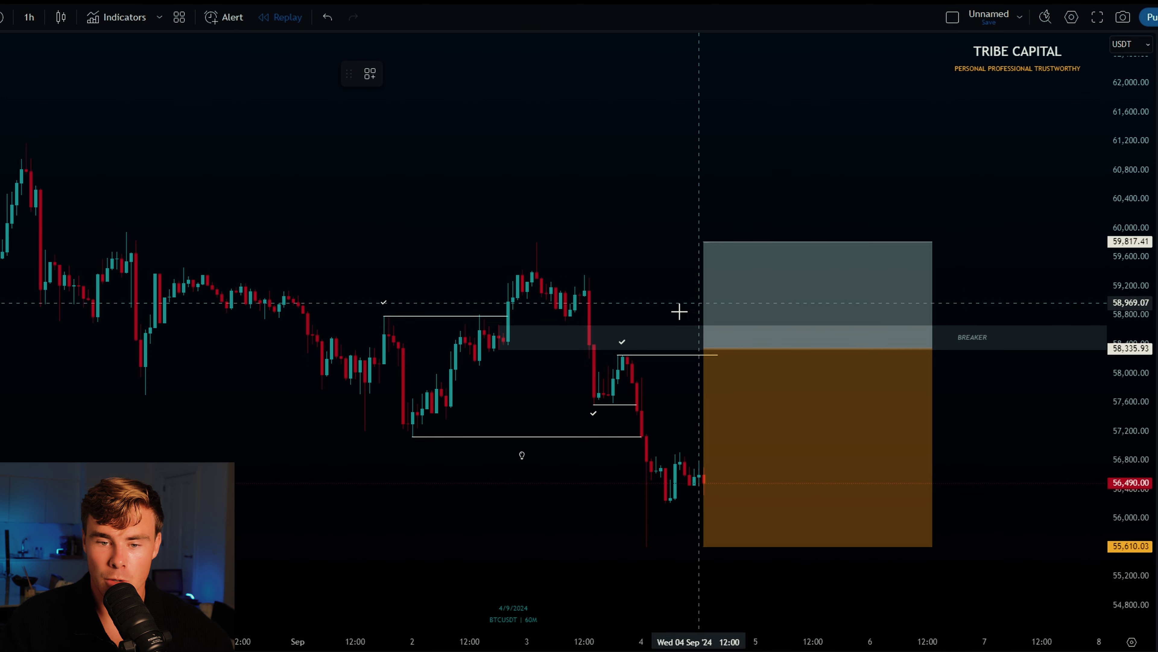
drag(485, 328, 509, 338)
drag(610, 334, 729, 339)
click(519, 74)
- Arc over the 3 September lower high below the breaker, trace the drop to the 4 September low, and erase both strokes
scroll(558, 363, up, 2)
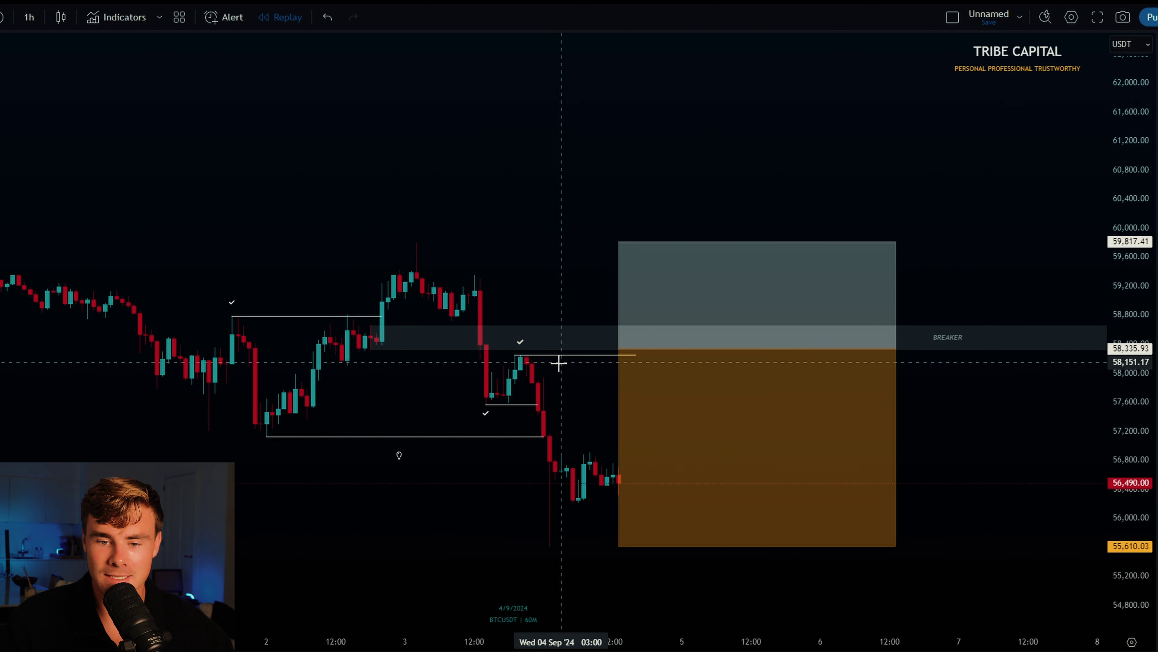
drag(488, 363, 508, 345)
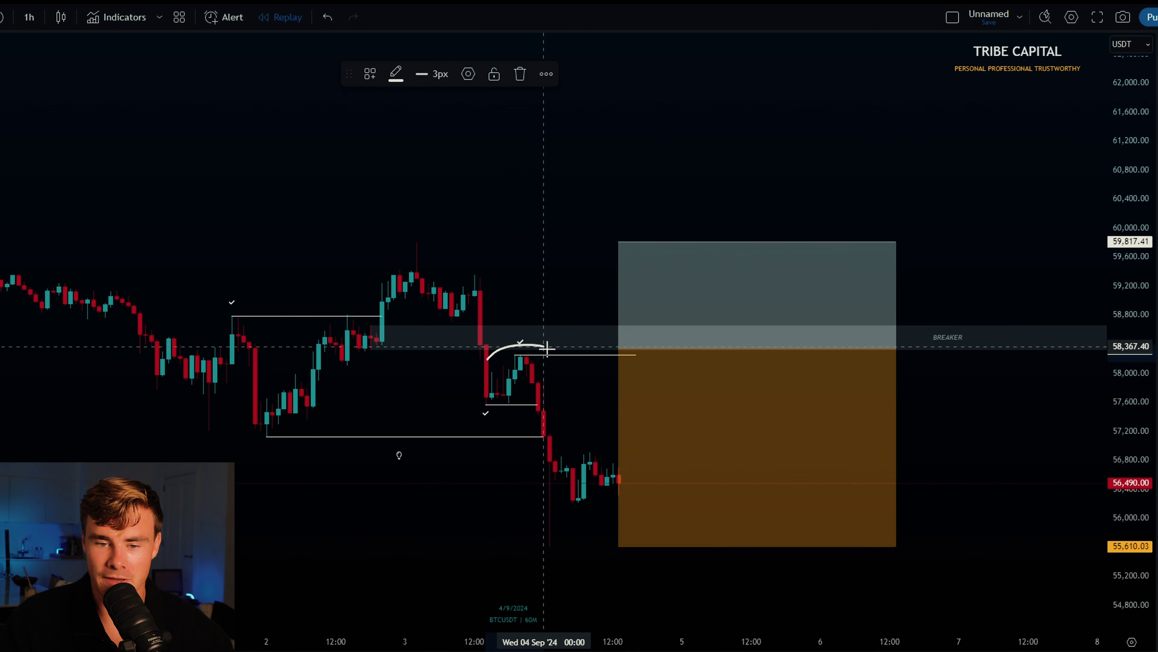
click(520, 74)
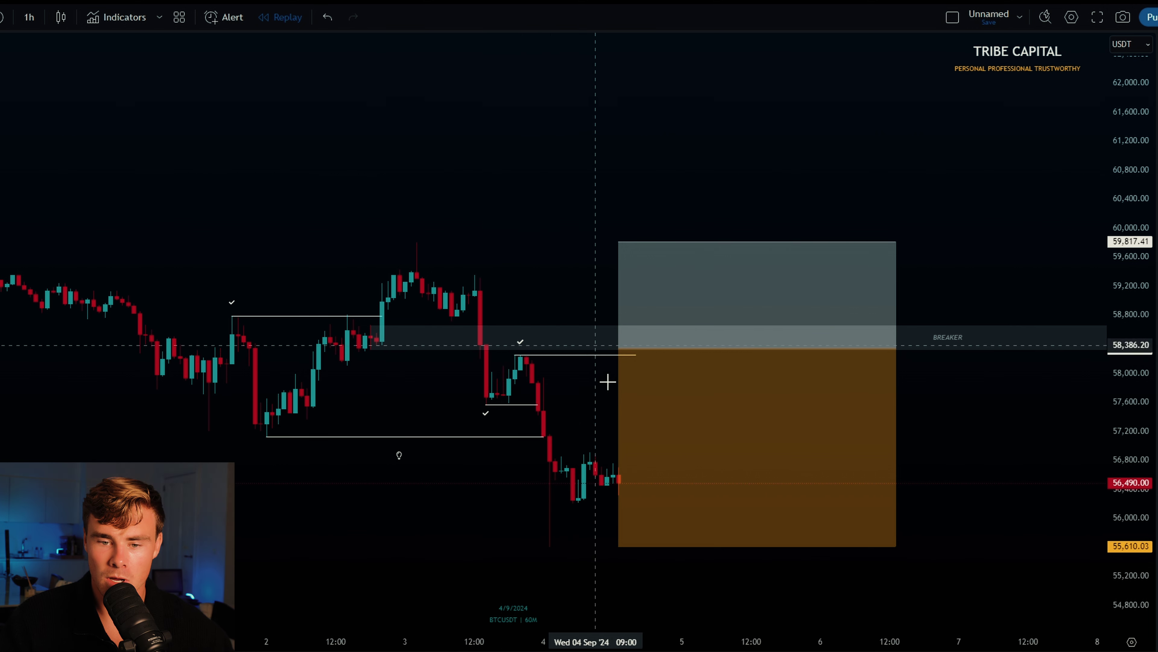
scroll(602, 365, down, 1)
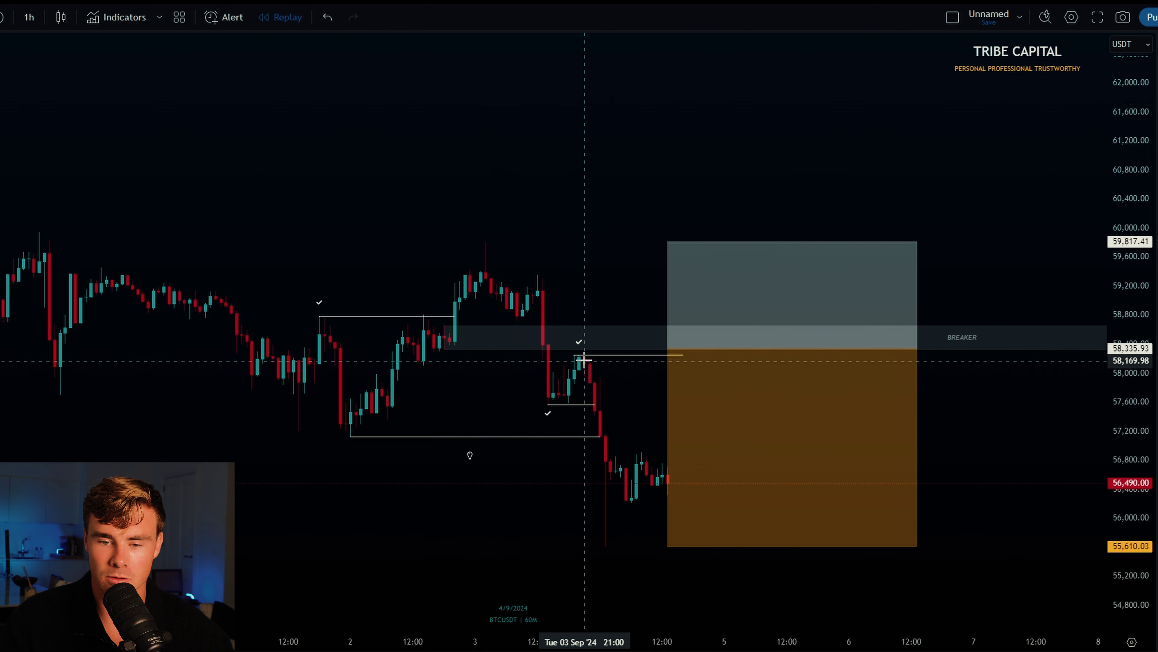
drag(576, 356, 615, 533)
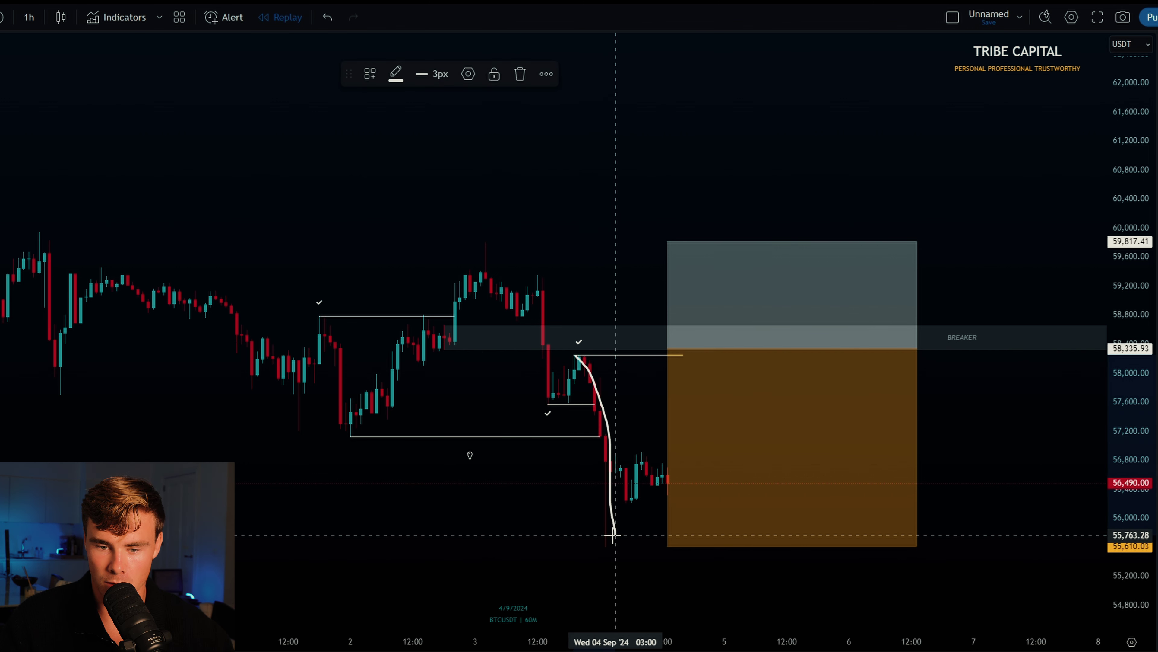
click(523, 76)
- Brush along the 2 September and 3 September low lines, mark the 3 September low, and erase each stroke
drag(327, 429, 585, 437)
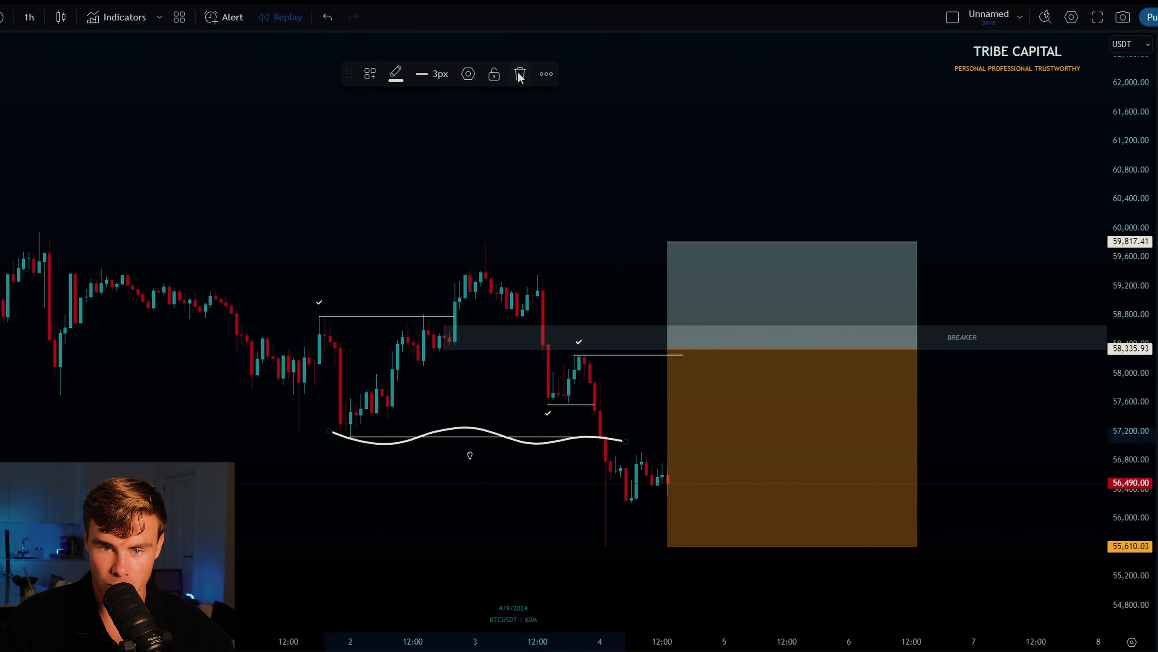
click(520, 74)
scroll(491, 222, up, 2)
drag(429, 405, 496, 404)
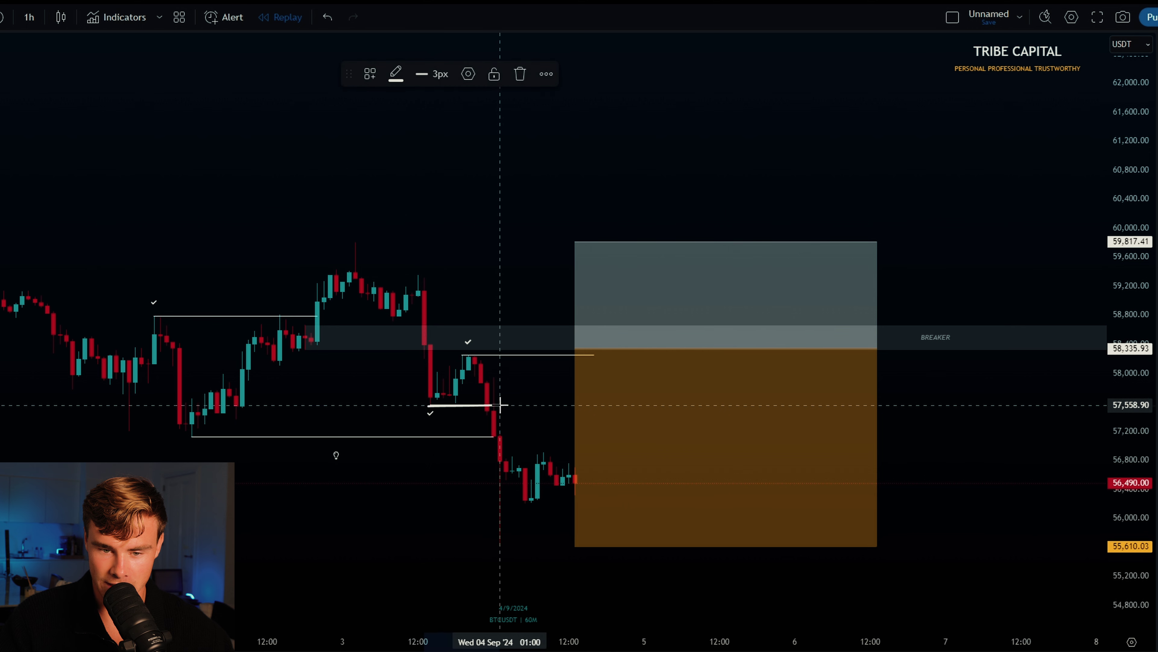
click(519, 73)
drag(421, 395, 431, 402)
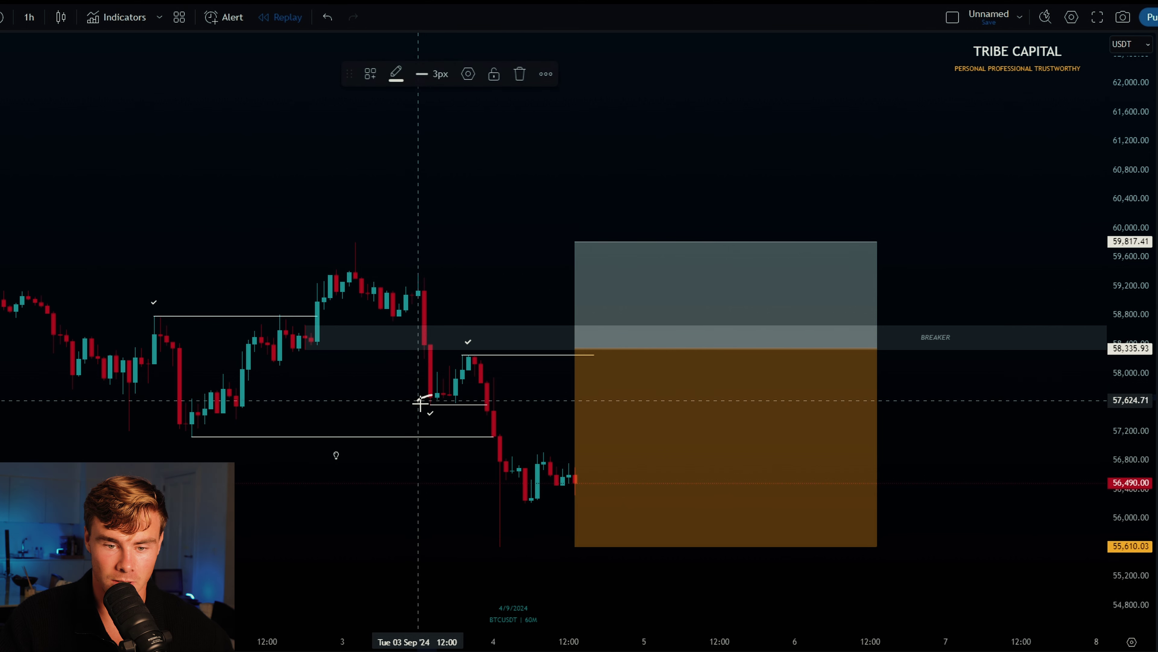
click(519, 74)
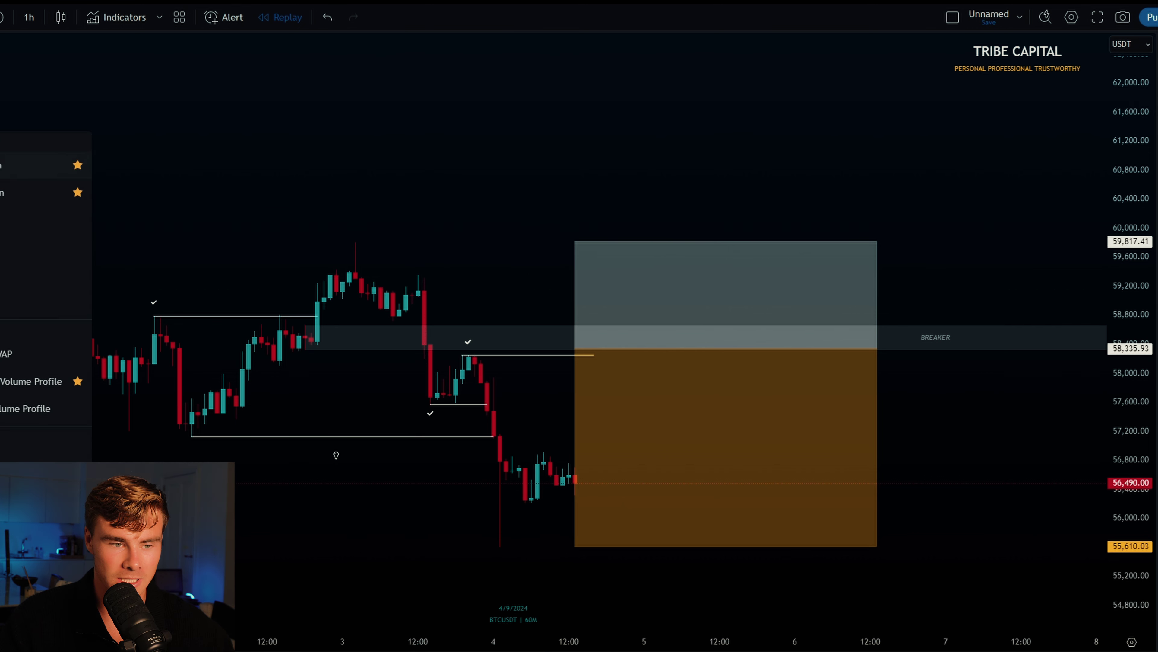
- Place a short position with its entry at 57,323.87 on 4 September 13:00, and delete it
click(4, 192)
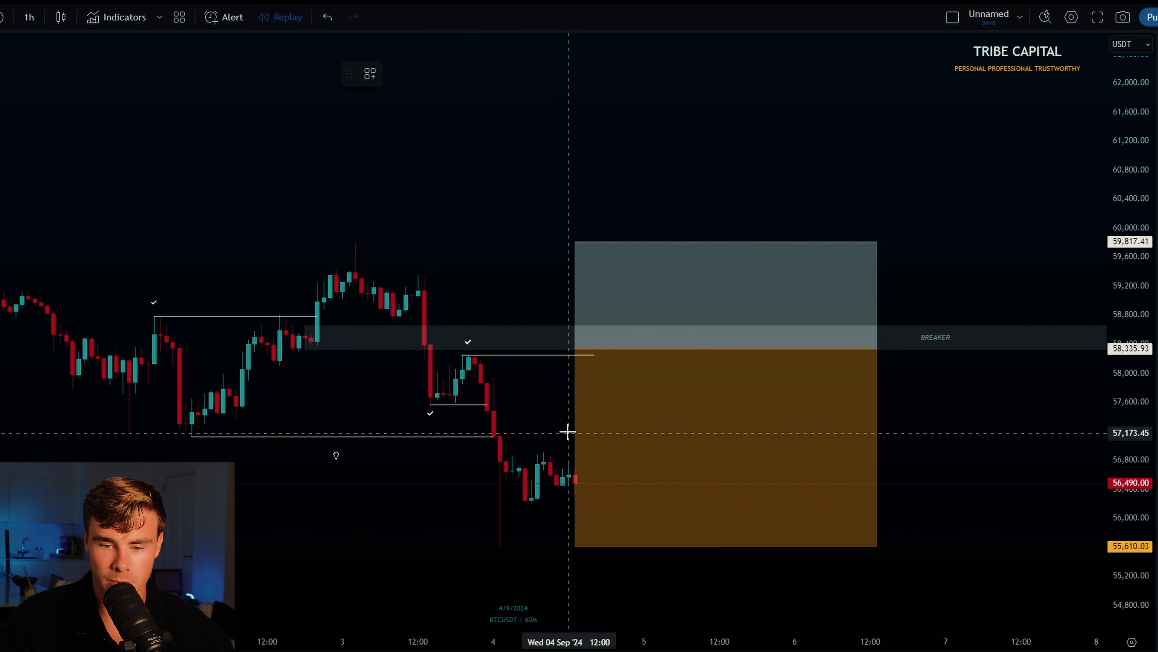
click(574, 422)
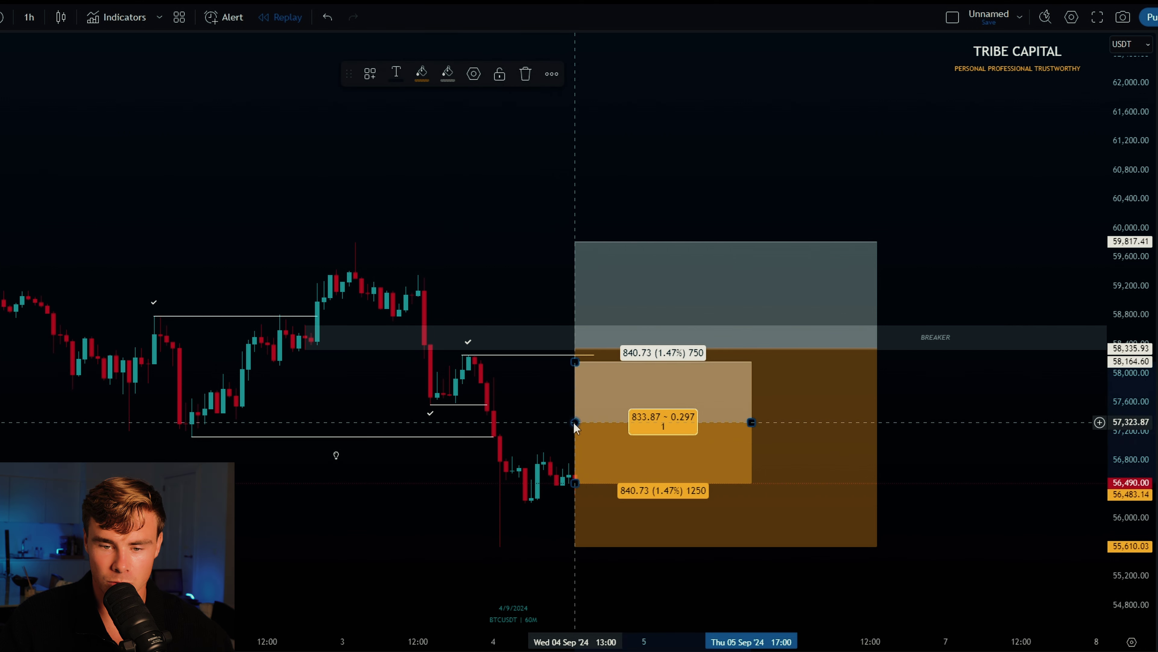
click(527, 74)
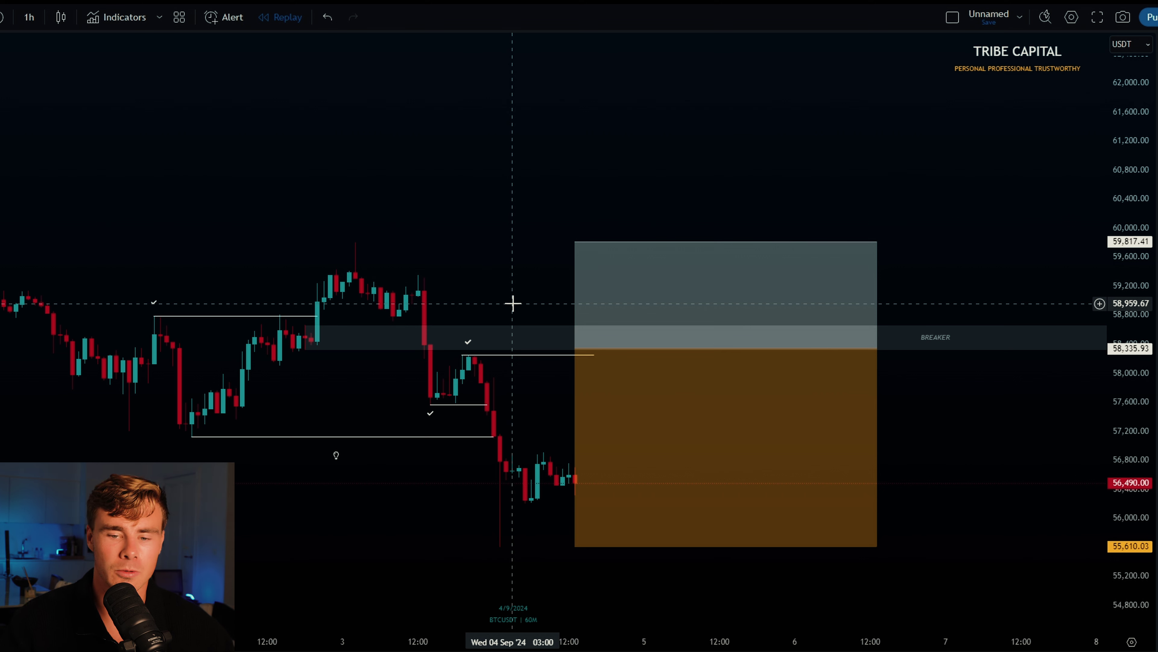
- Shorten the 3 September lower-high line at 58,251.09 so it ends at 4 September 12:00
mouse_move(594, 355)
mouse_down()
mouse_move(564, 365)
mouse_move(575, 358)
mouse_up()
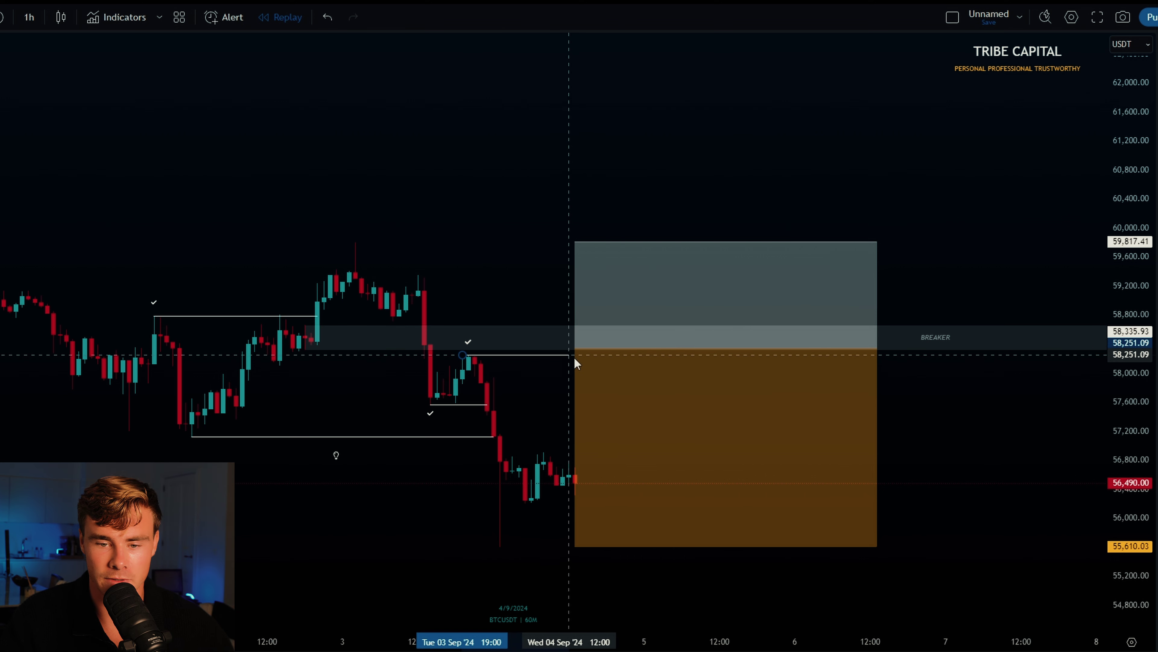
click(509, 264)
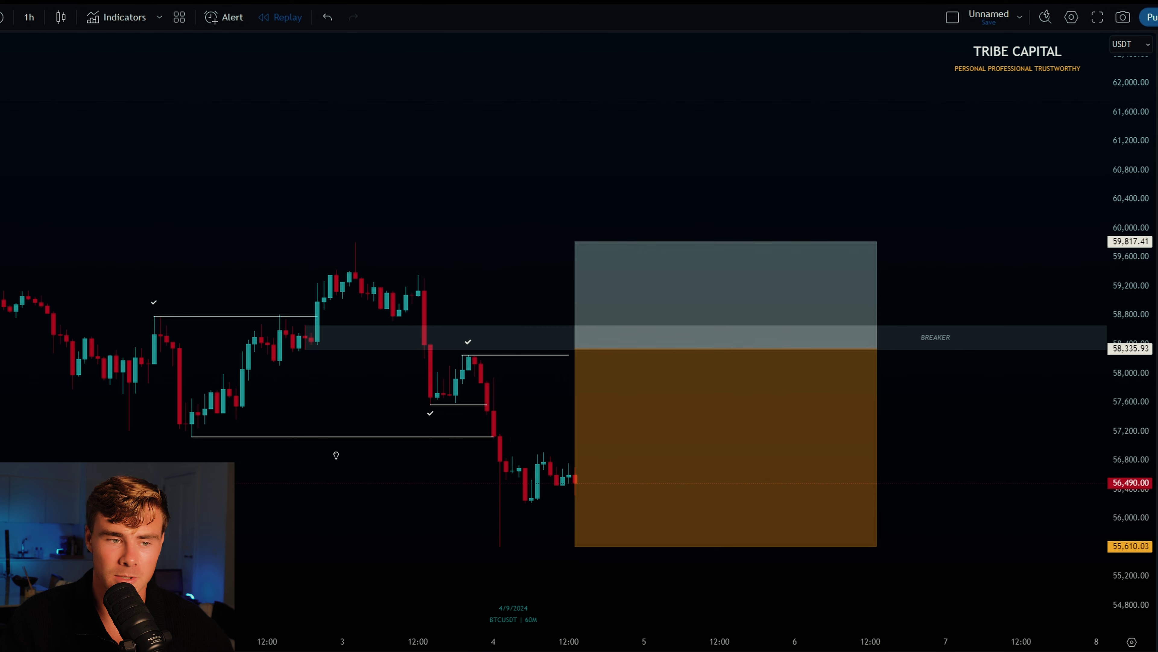
- Brush along the breaker zone, the lower-high line just beneath it, and the zone once more, erasing every stroke
drag(335, 332, 763, 340)
click(520, 74)
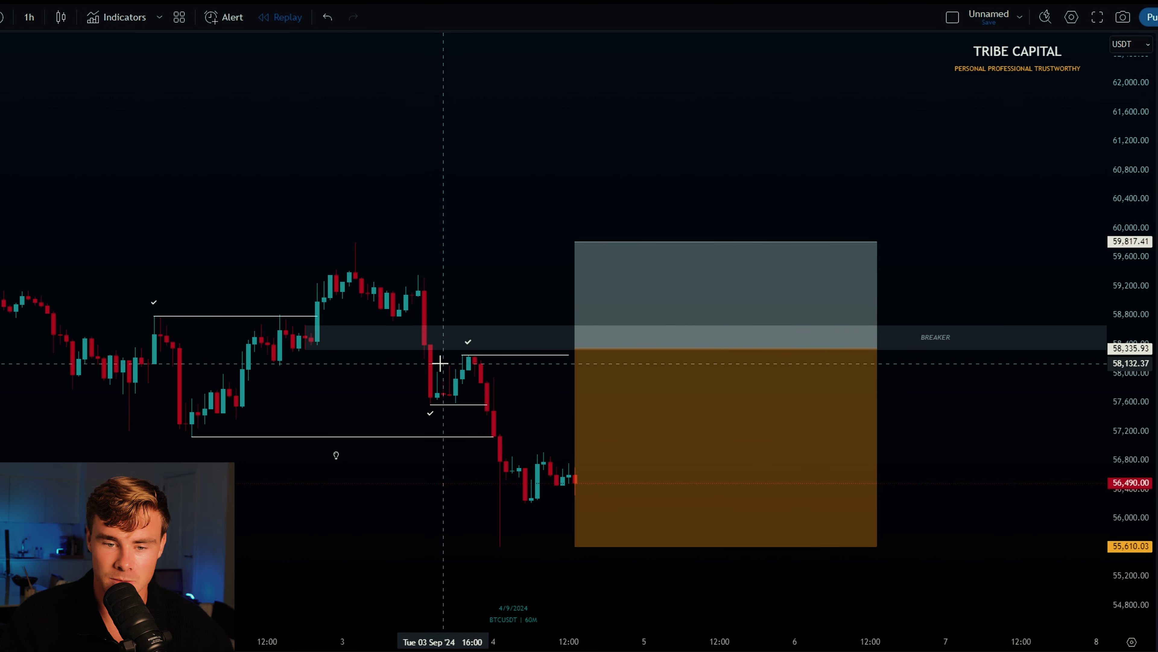
drag(441, 358, 504, 356)
click(521, 73)
mouse_move(309, 337)
mouse_down()
mouse_move(499, 322)
mouse_move(764, 344)
mouse_up()
click(519, 74)
- Play the bar replay forward to 6 September, until price drops through the short position's 55,610.03 target
click(361, 643)
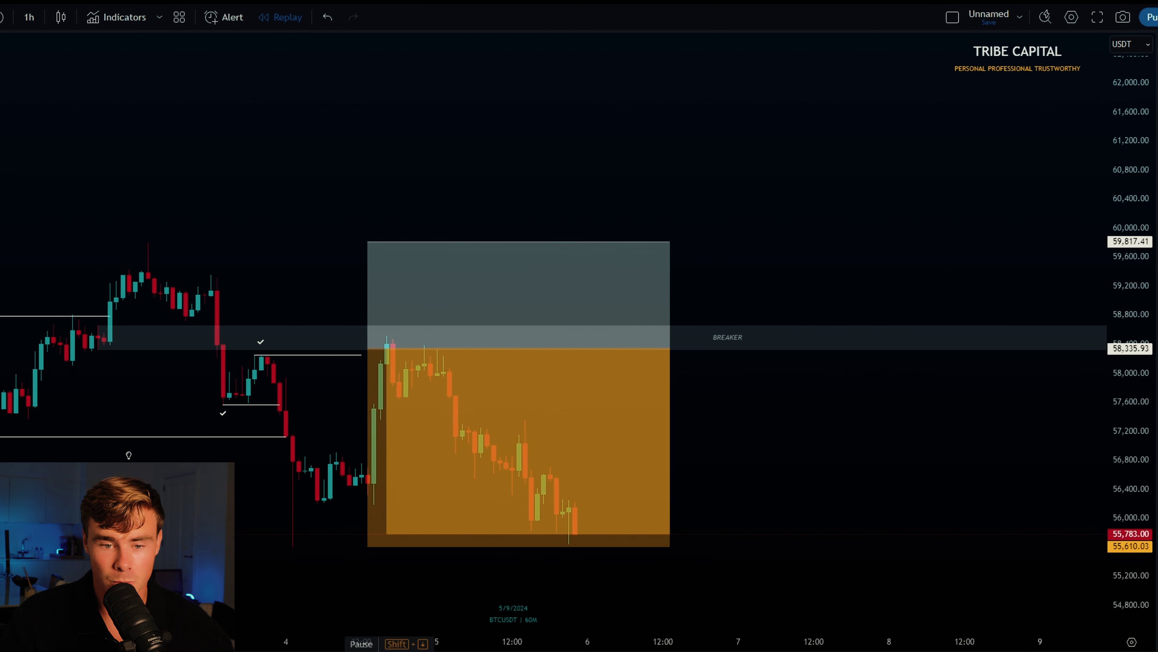
click(390, 648)
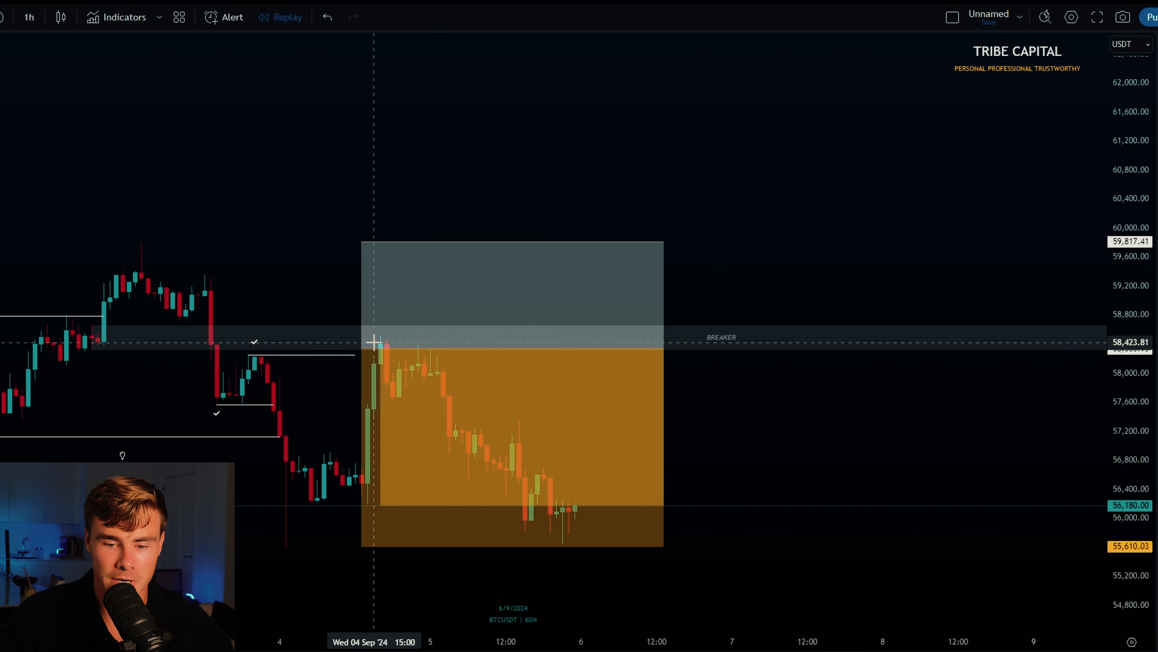
click(389, 649)
scroll(300, 230, down, 2)
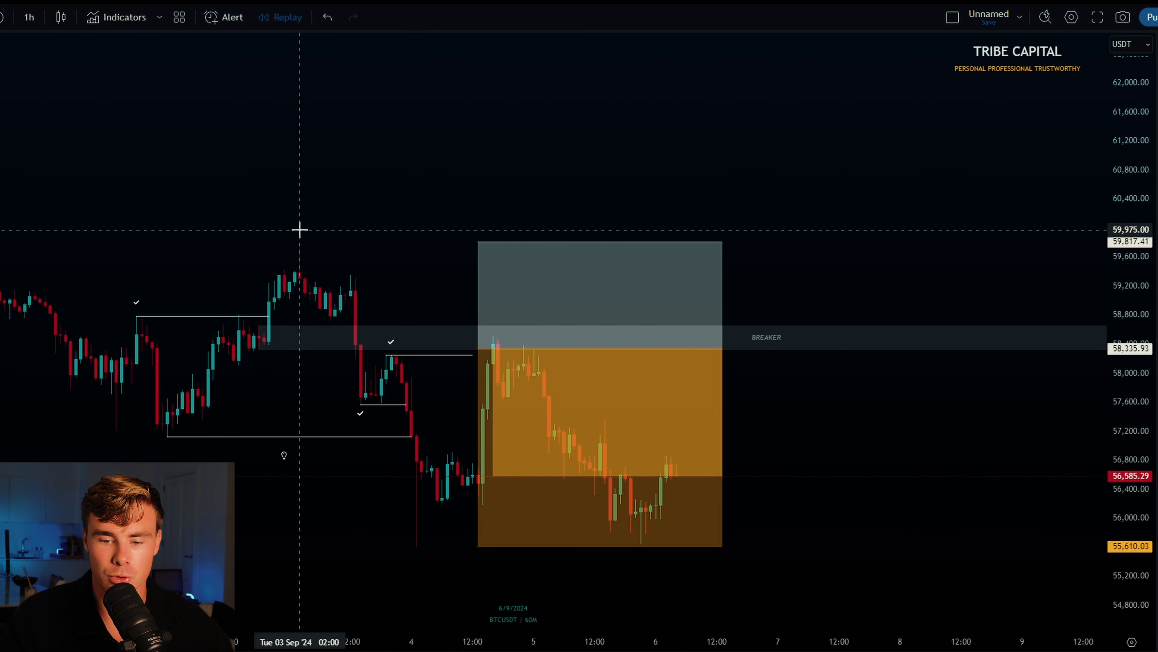
scroll(388, 510, right, 3)
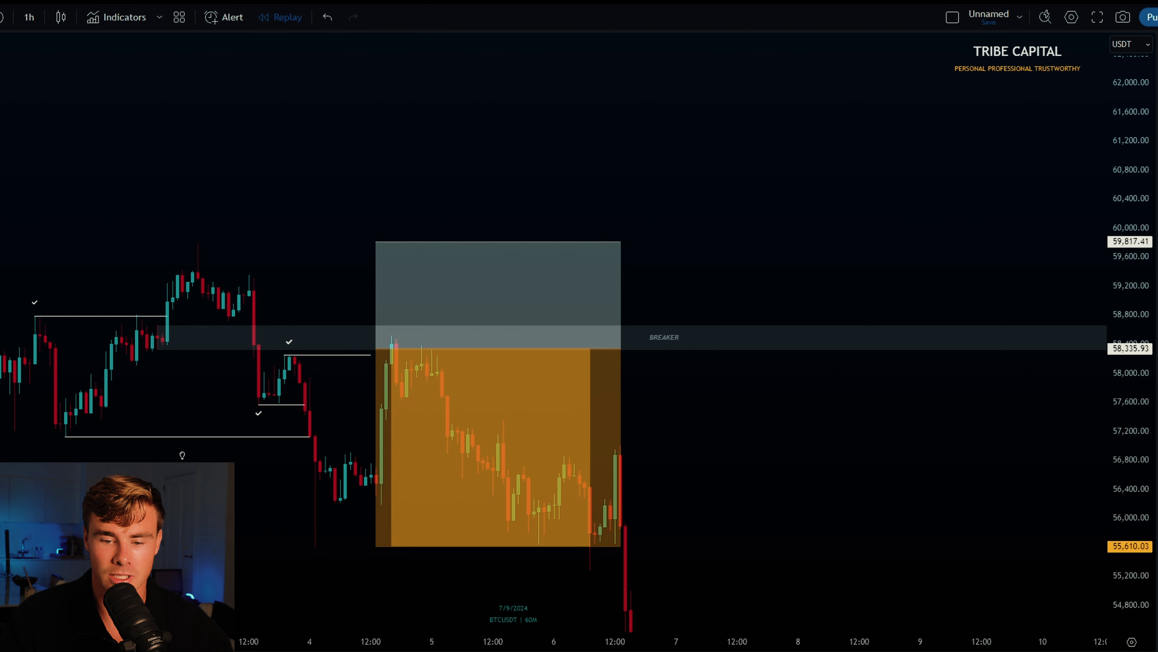